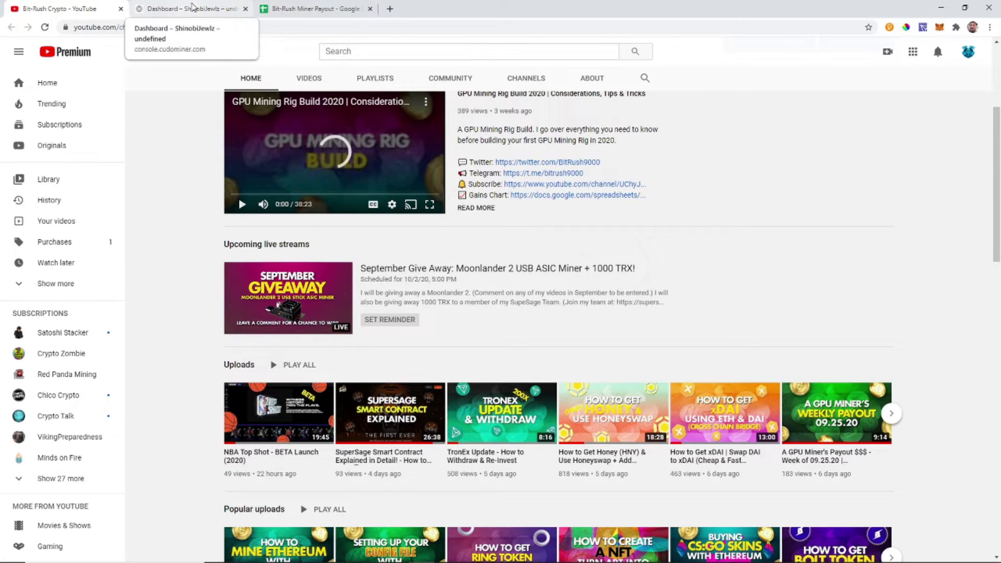
- Review the monthly payout tables and the BTC and ETH earnings charts in the Bit-Rush Miner Payout spreadsheet
left_click(326, 10)
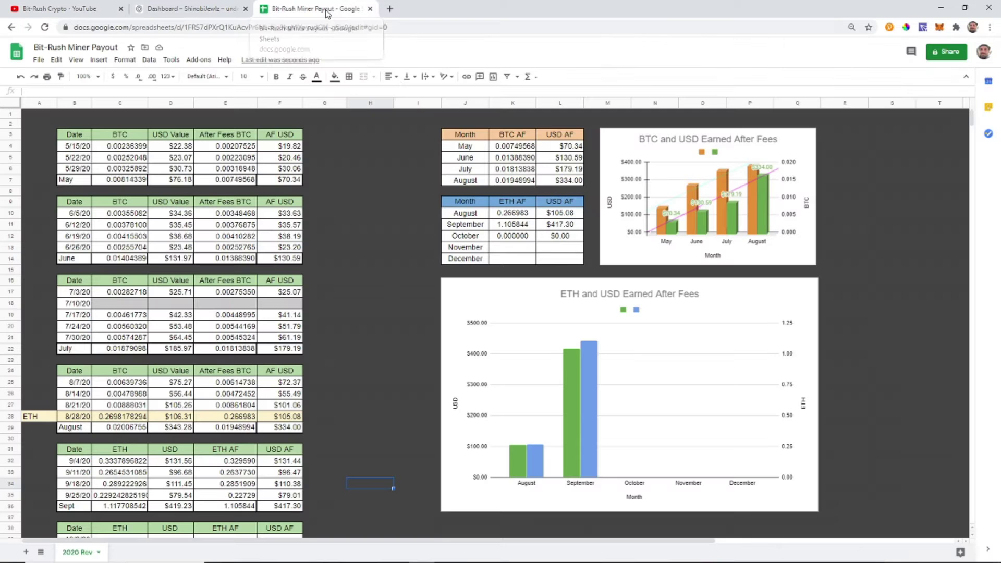
scroll(378, 233, "down", 5)
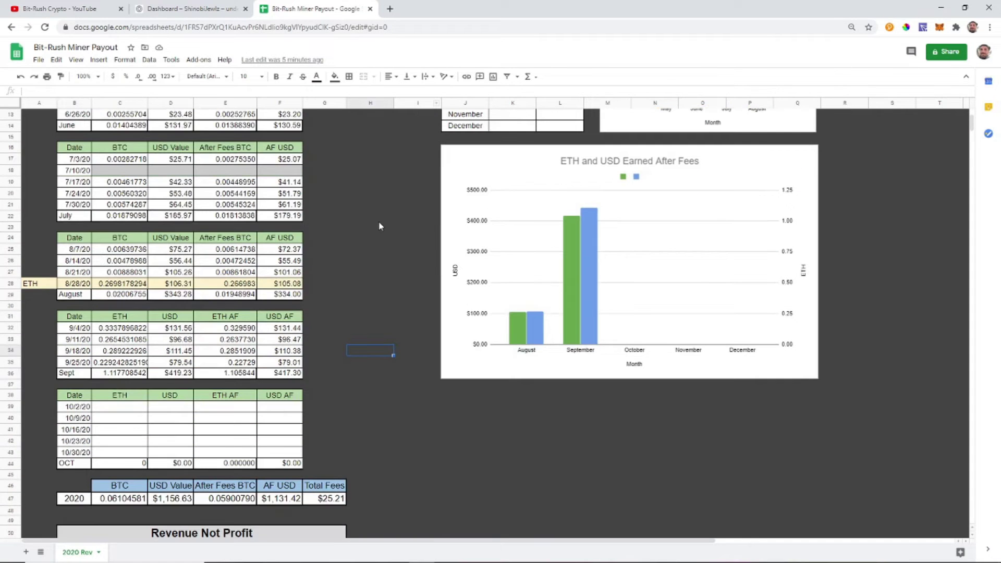
scroll(384, 193, "up", 5)
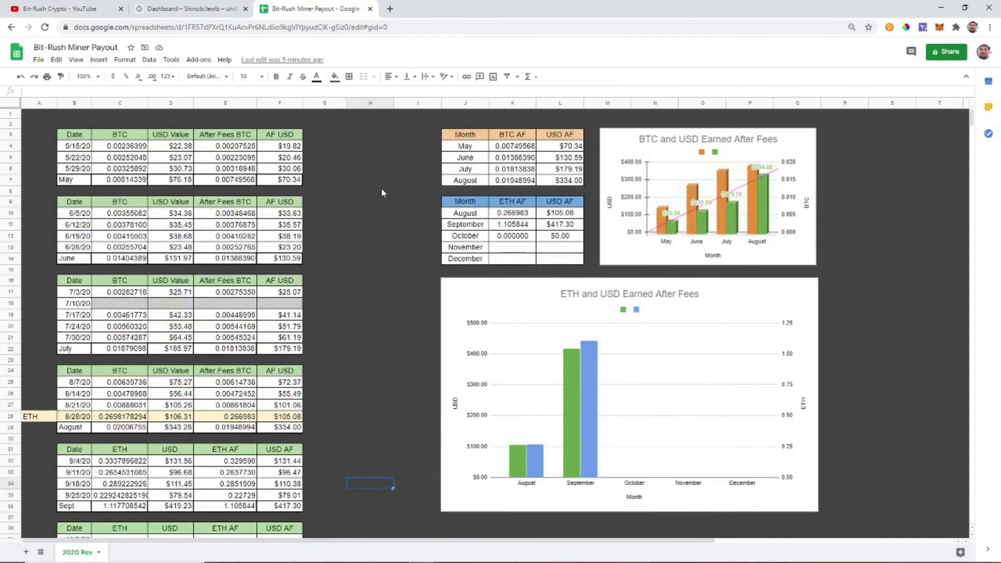
scroll(381, 188, "down", 6)
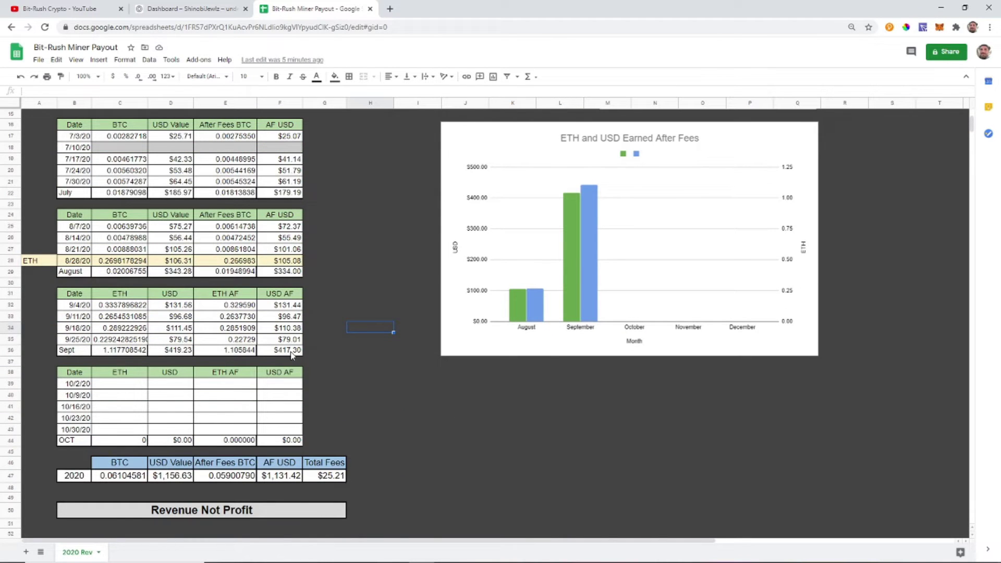
scroll(350, 344, "up", 6)
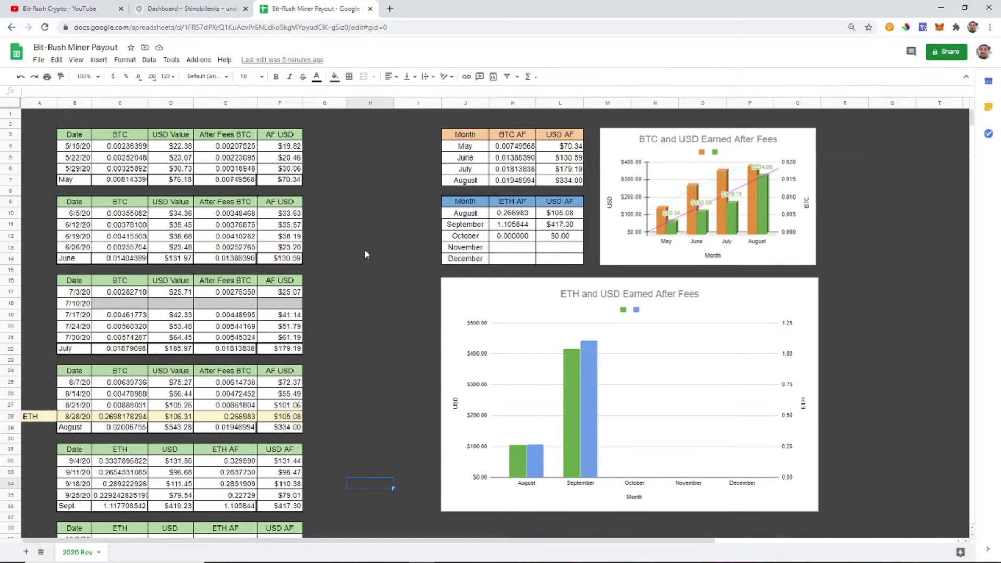
scroll(364, 249, "down", 5)
left_click(287, 409)
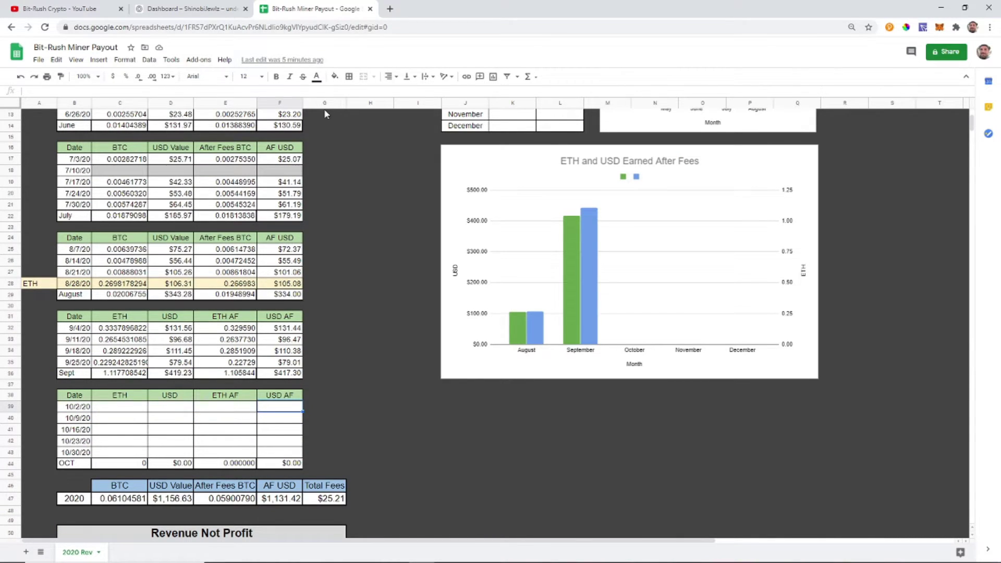
scroll(410, 188, "up", 5)
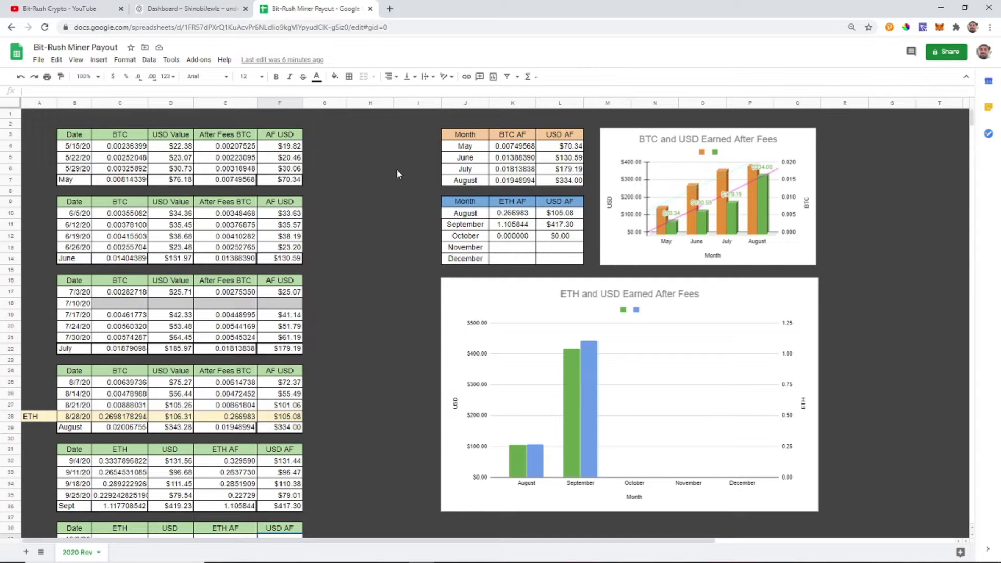
scroll(390, 172, "down", 5)
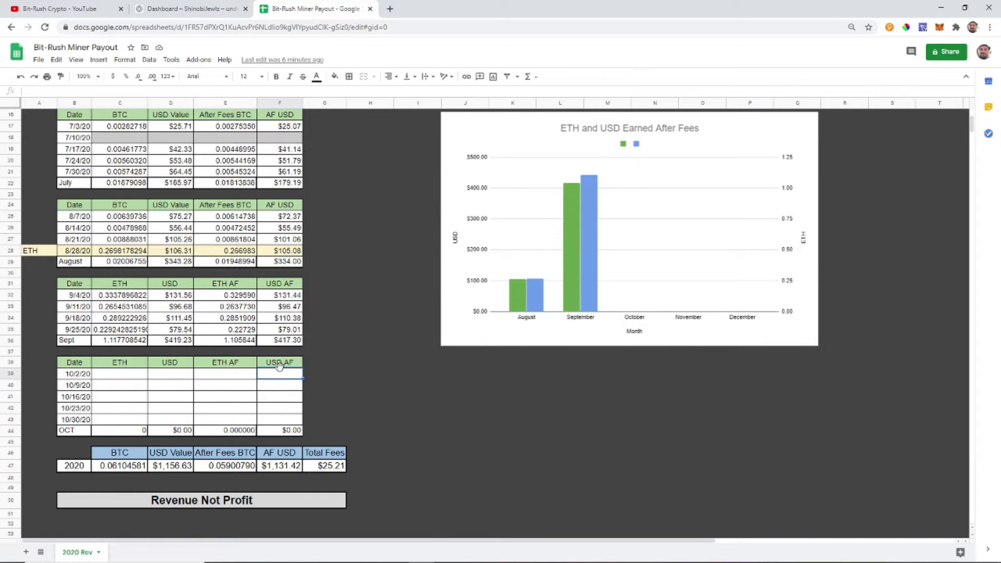
scroll(386, 386, "up", 5)
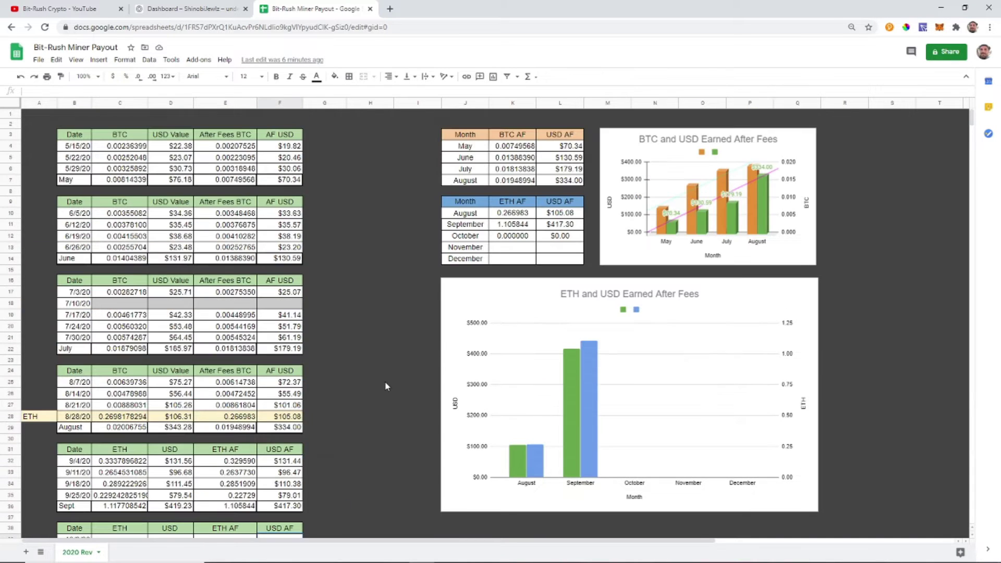
scroll(383, 383, "down", 5)
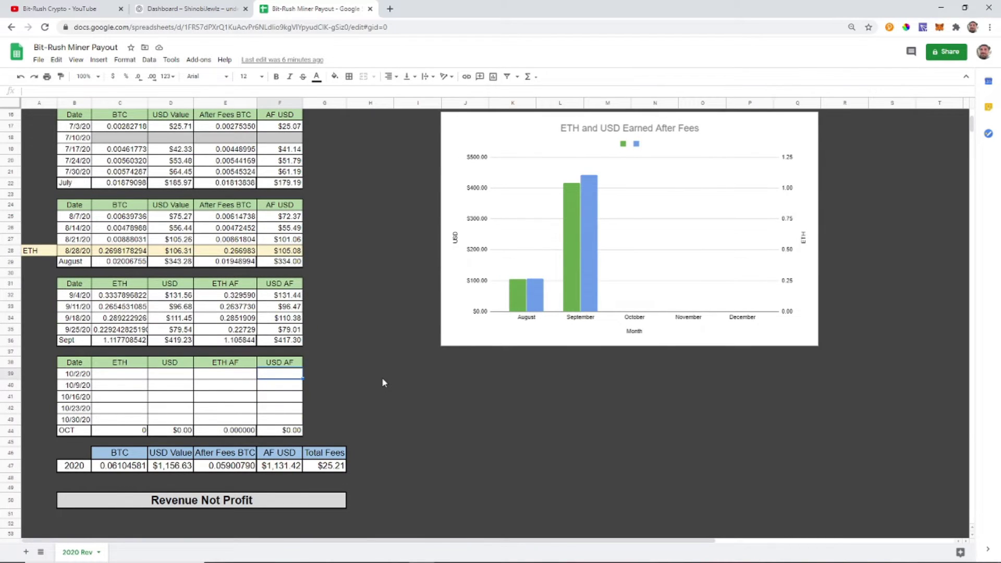
scroll(383, 382, "up", 5)
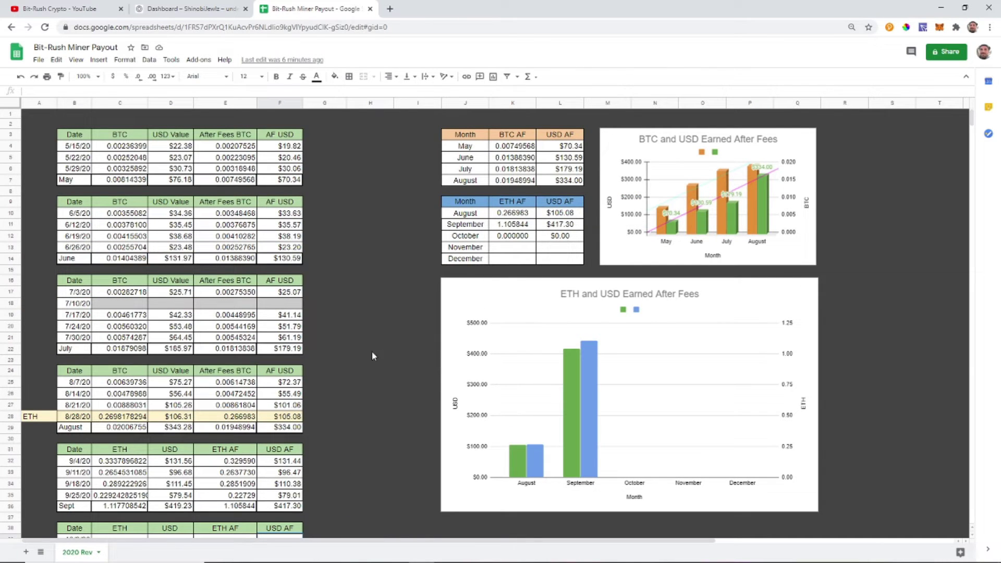
- Switch to the Cudo Miner console and check the desktop miner's dashboard, briefly enabling and disabling mining
left_click(213, 9)
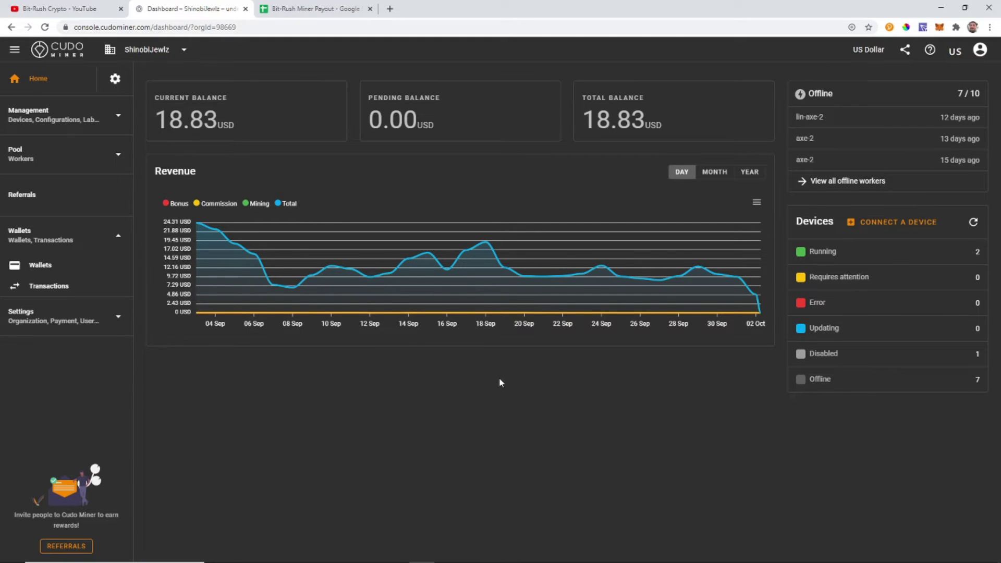
mouse_move(409, 561)
left_click(370, 552)
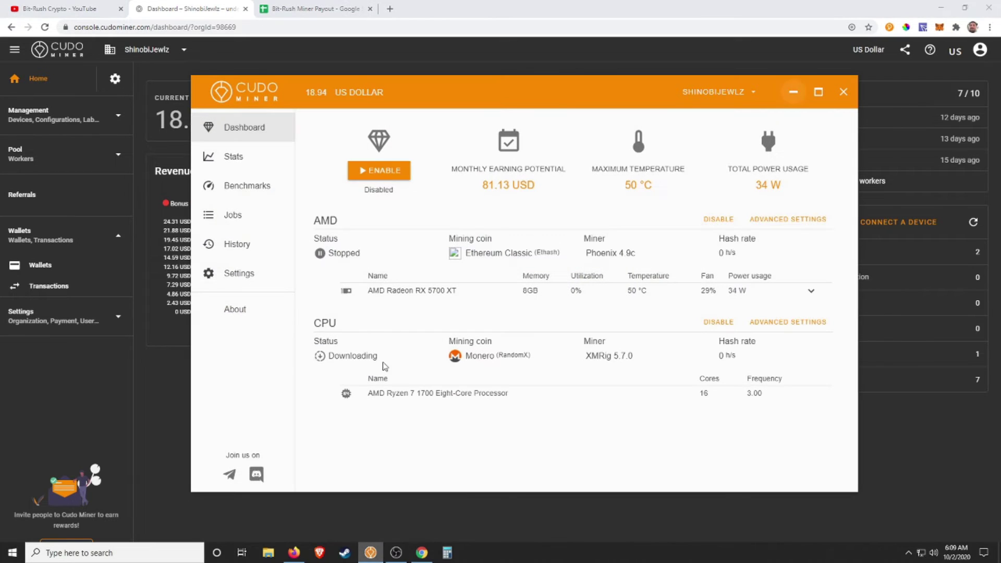
left_click(379, 171)
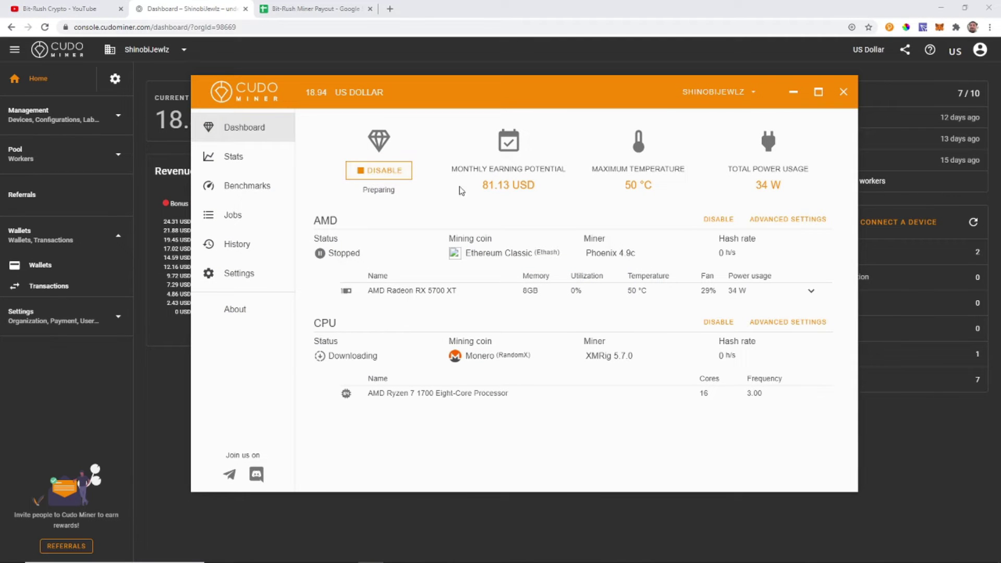
left_click(398, 172)
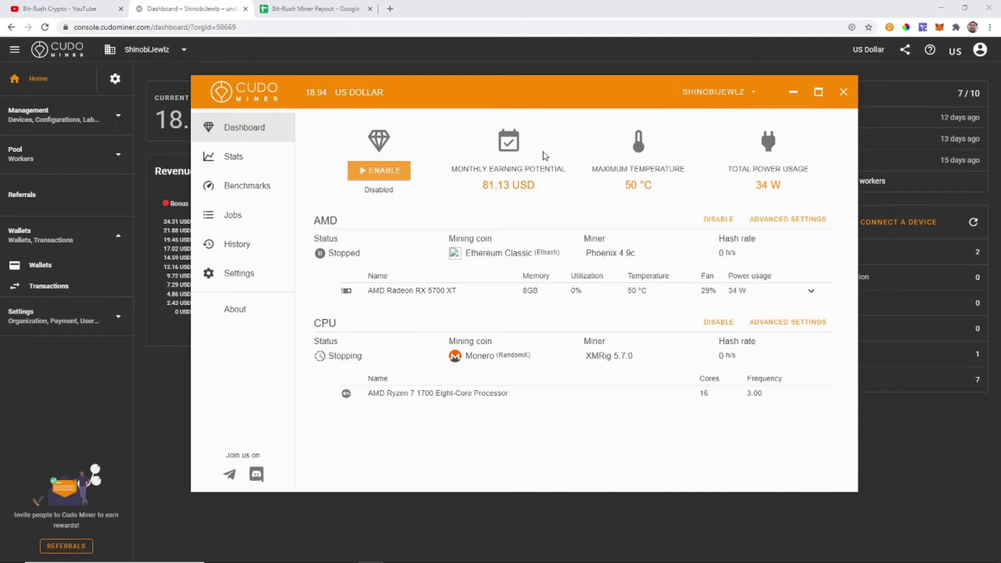
left_click(793, 94)
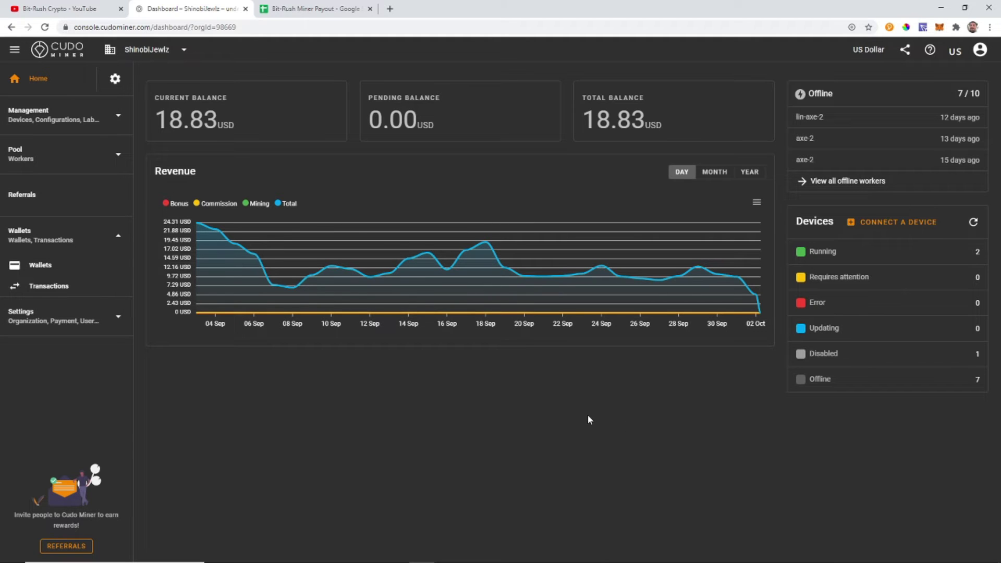
- Open the wallets list in the Cudo Miner console and copy the available Ethereum balance in ETH
left_click(53, 265)
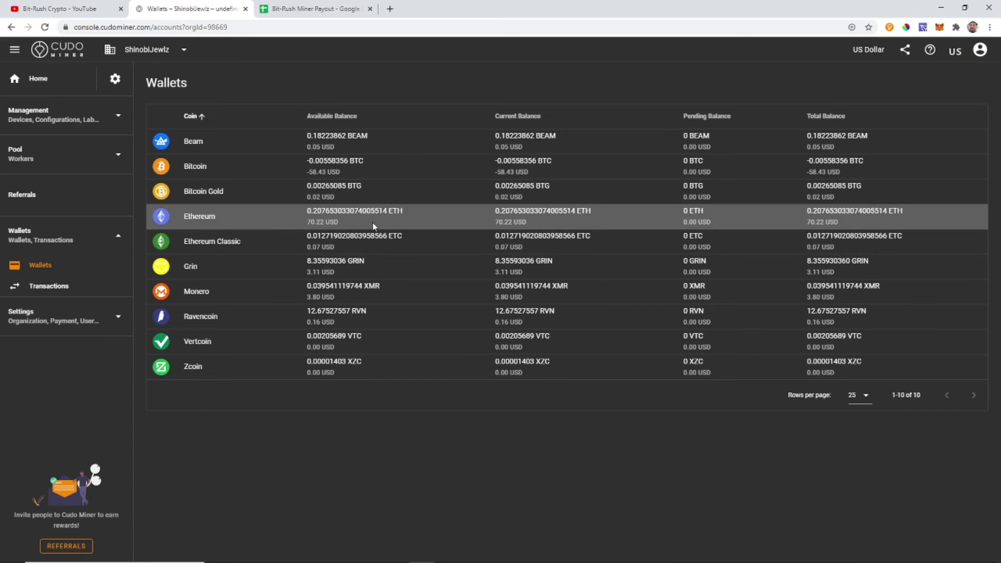
left_click_drag(306, 222, 346, 223)
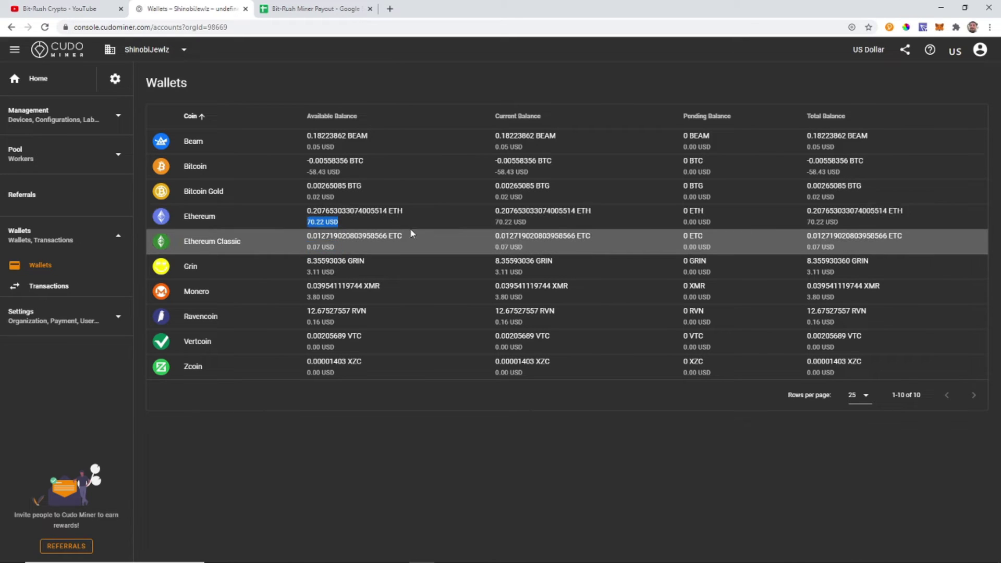
left_click(311, 210)
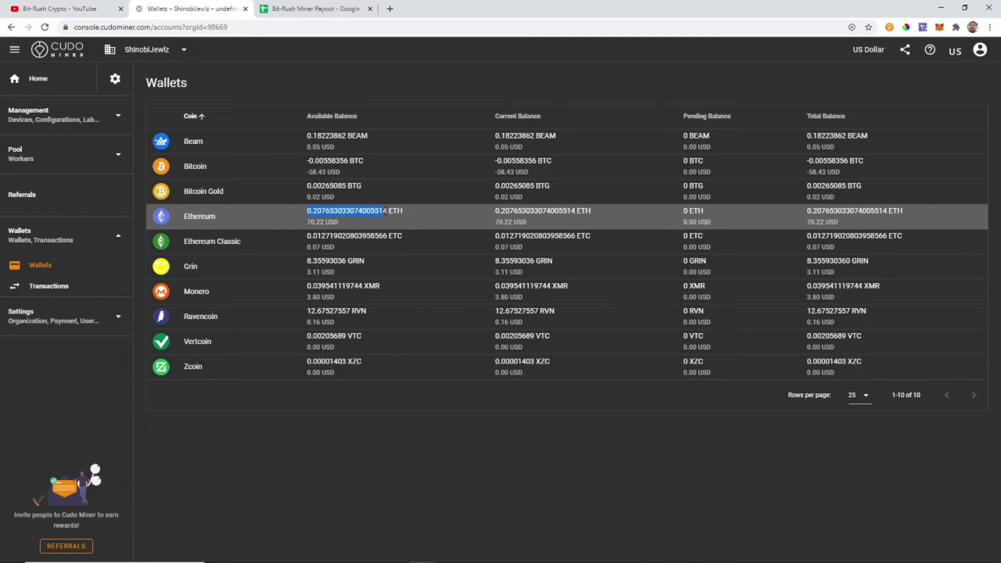
right_click(384, 211)
left_click(399, 219)
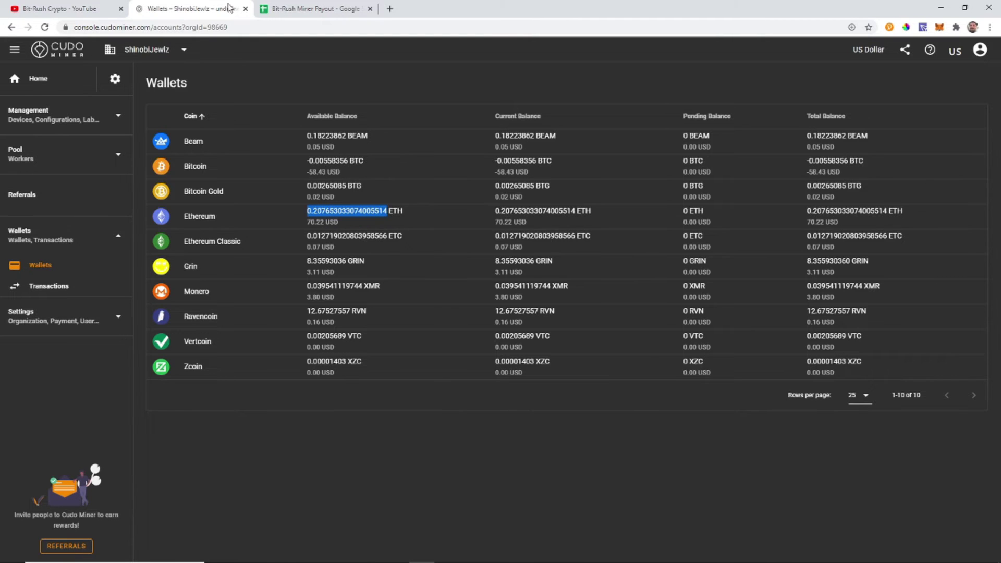
- Switch to the Bit-Rush Miner Payout spreadsheet and enter 0.207653033074005514 as the ETH amount for 10/2/20
left_click(284, 9)
scroll(399, 521, "down", 5)
left_click(120, 429)
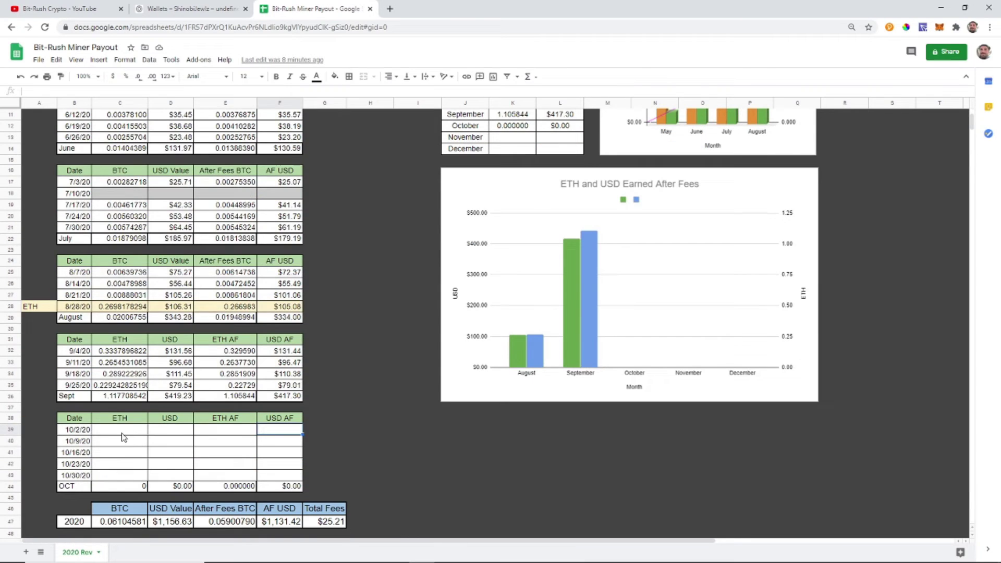
right_click(112, 93)
left_click(142, 175)
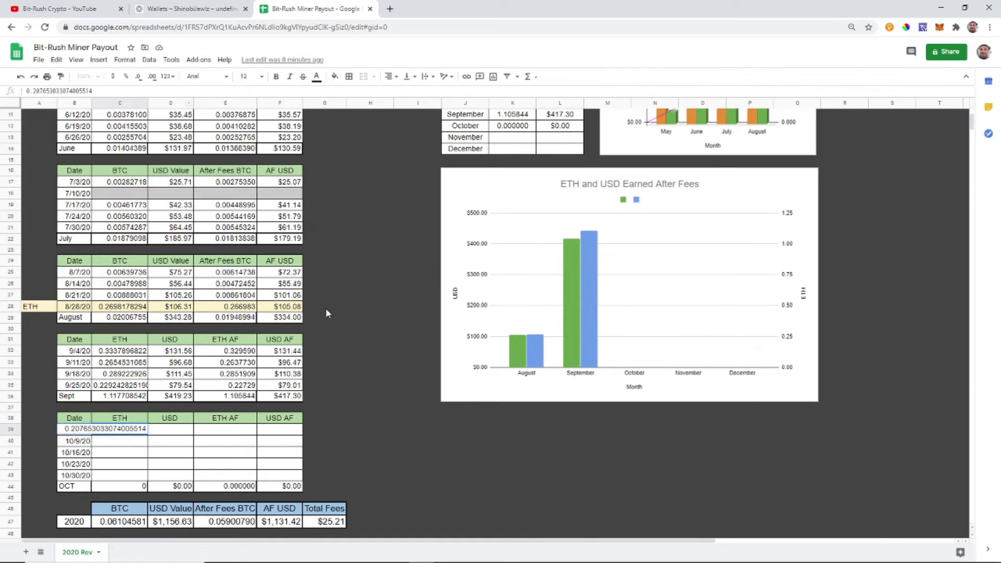
left_click(338, 319)
- Copy the Ethereum wallet's available USD value, 70.22, into the USD cell of the spreadsheet's 10/2/20 row
left_click(188, 8)
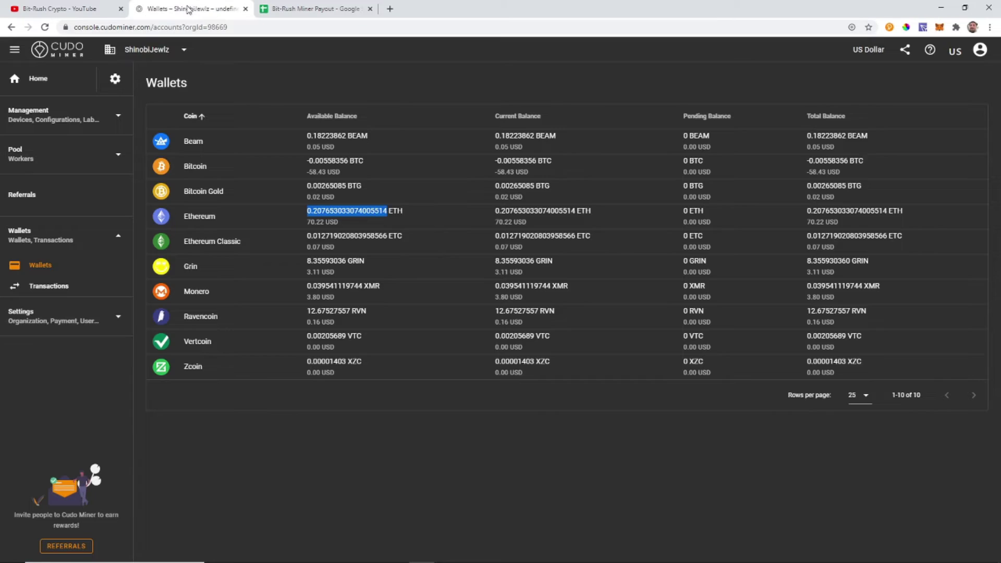
left_click_drag(308, 221, 327, 222)
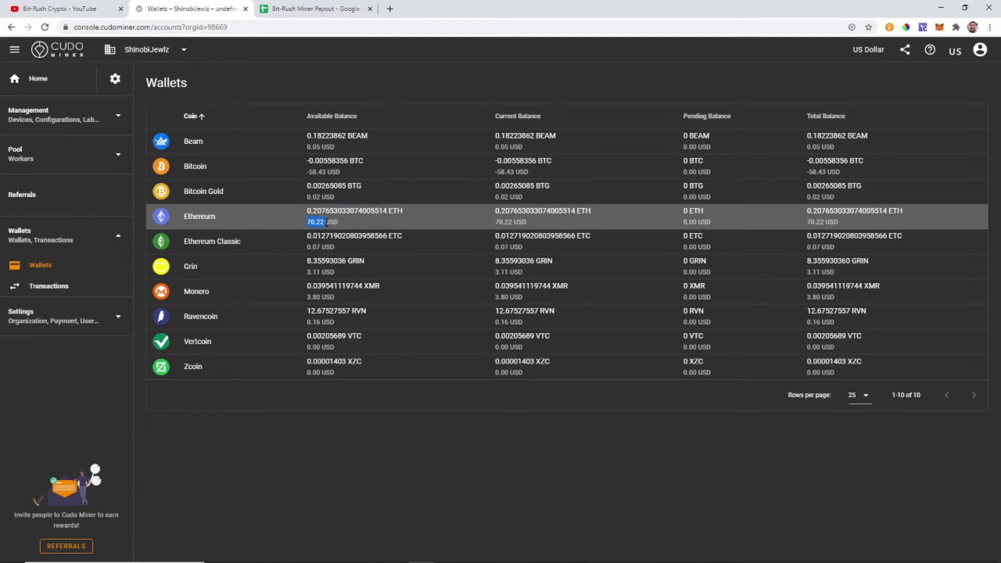
right_click(319, 222)
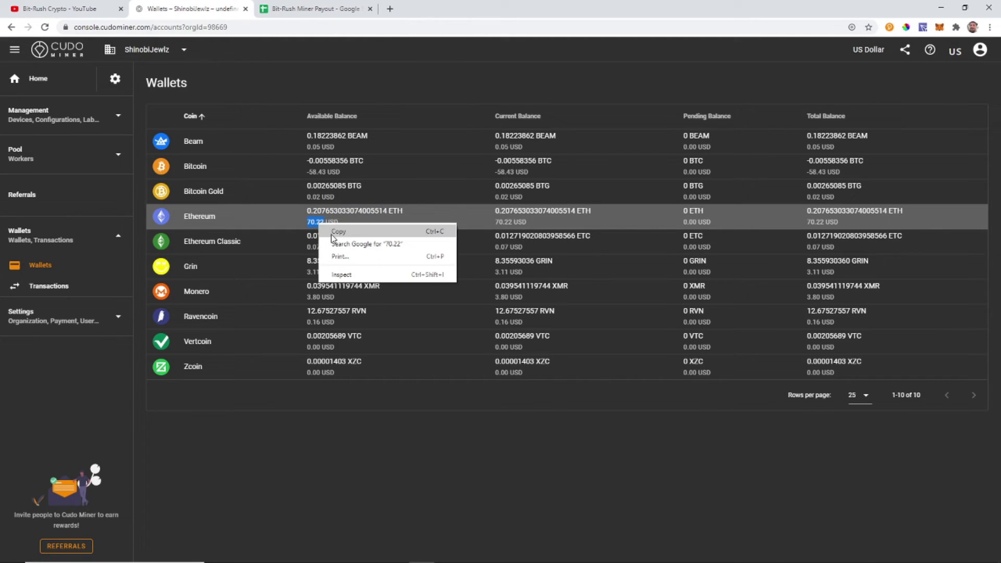
left_click(332, 235)
left_click(313, 9)
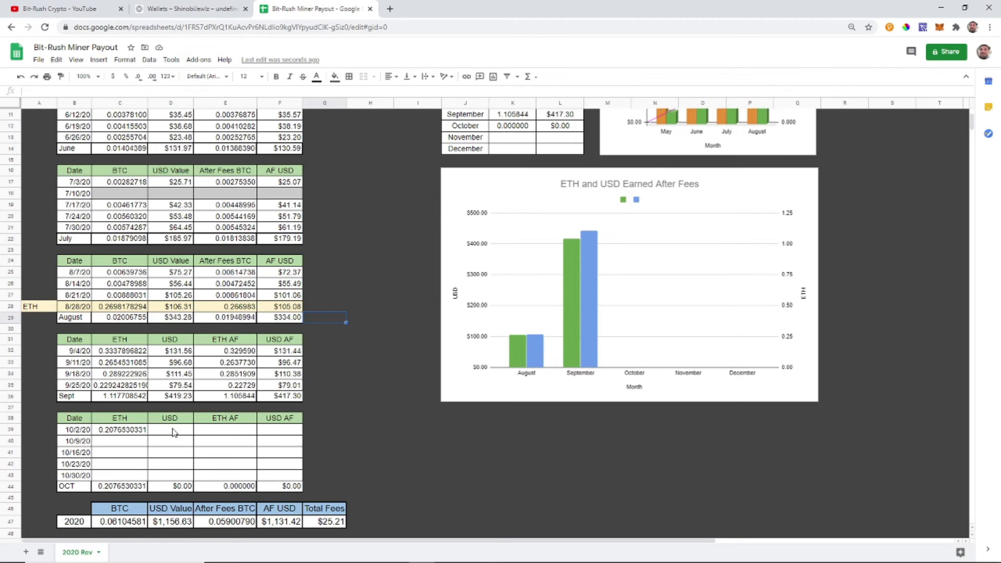
left_click(175, 430)
left_click(146, 92)
right_click(146, 92)
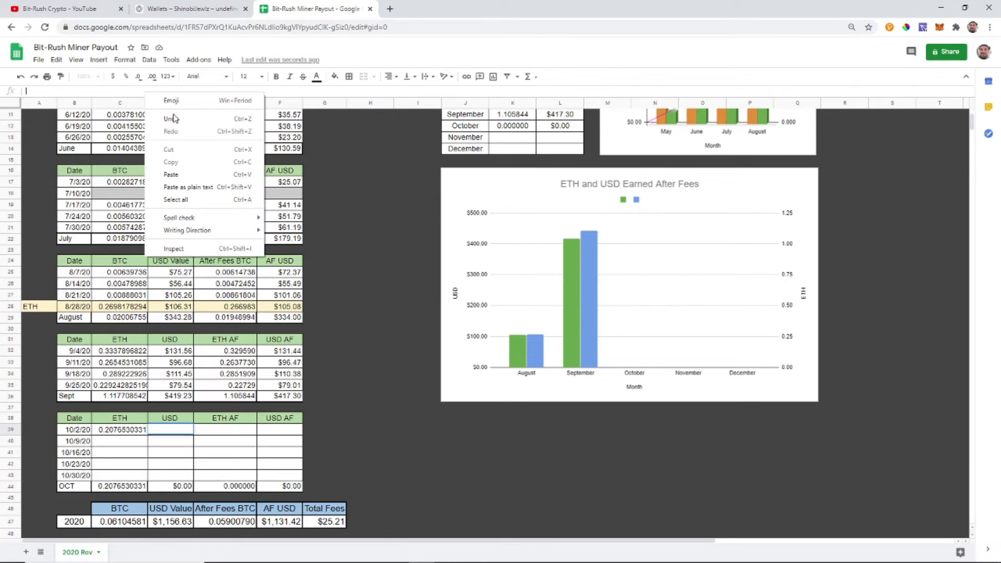
left_click(182, 172)
left_click(219, 455)
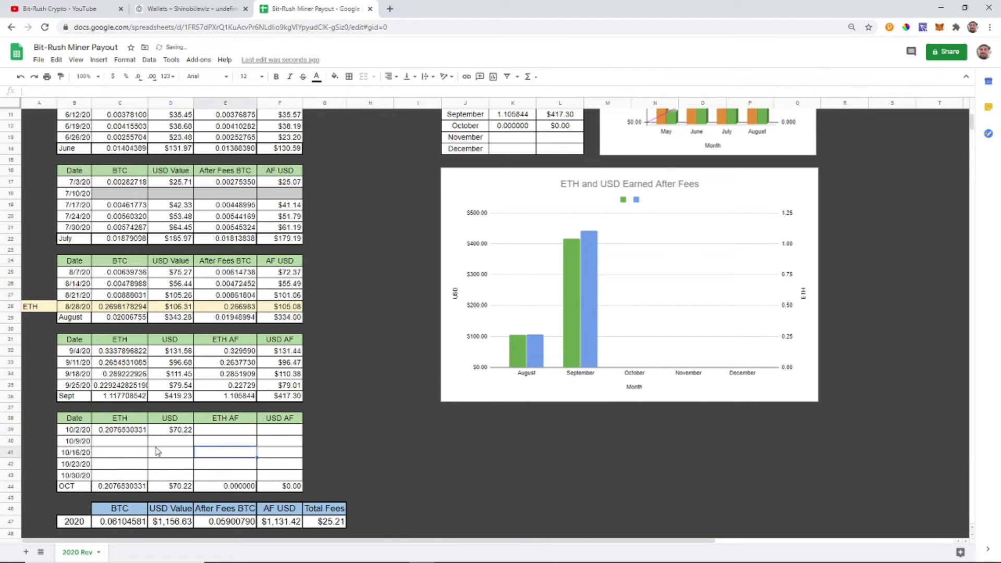
- In the Cudo Miner console, set up an Ethereum withdrawal of 0.207653033074005514 ETH with the Medium transaction fee
left_click(201, 9)
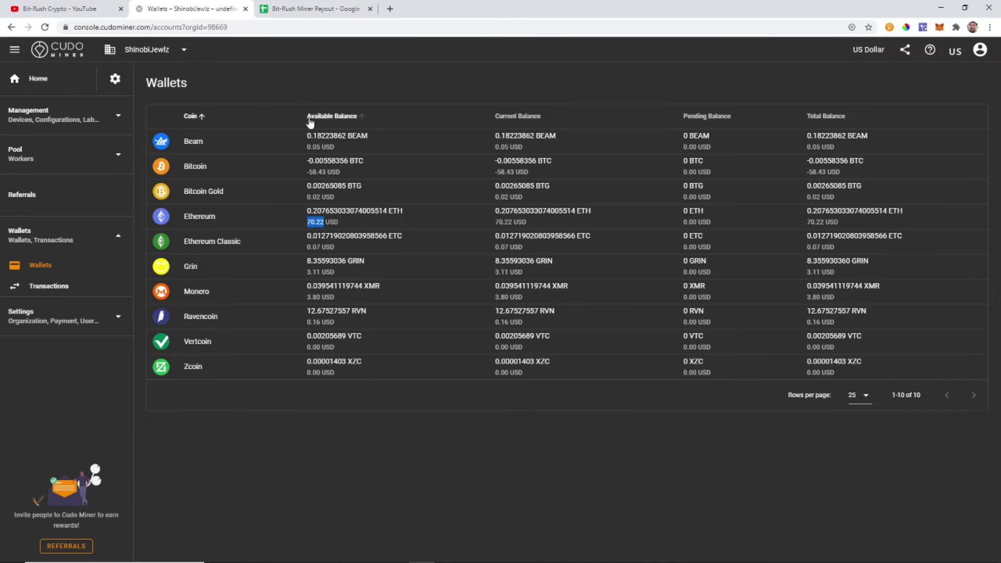
left_click(64, 287)
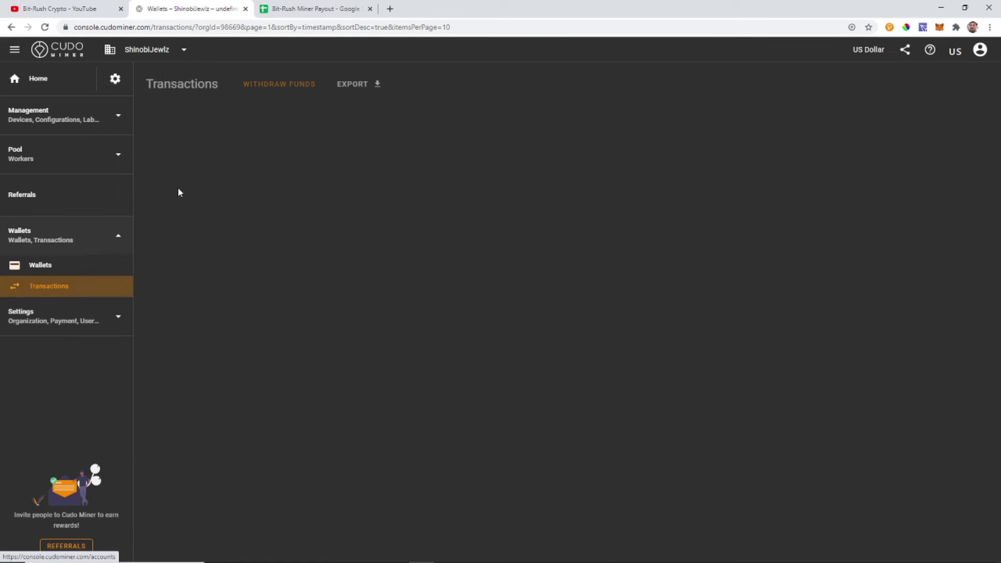
left_click(301, 89)
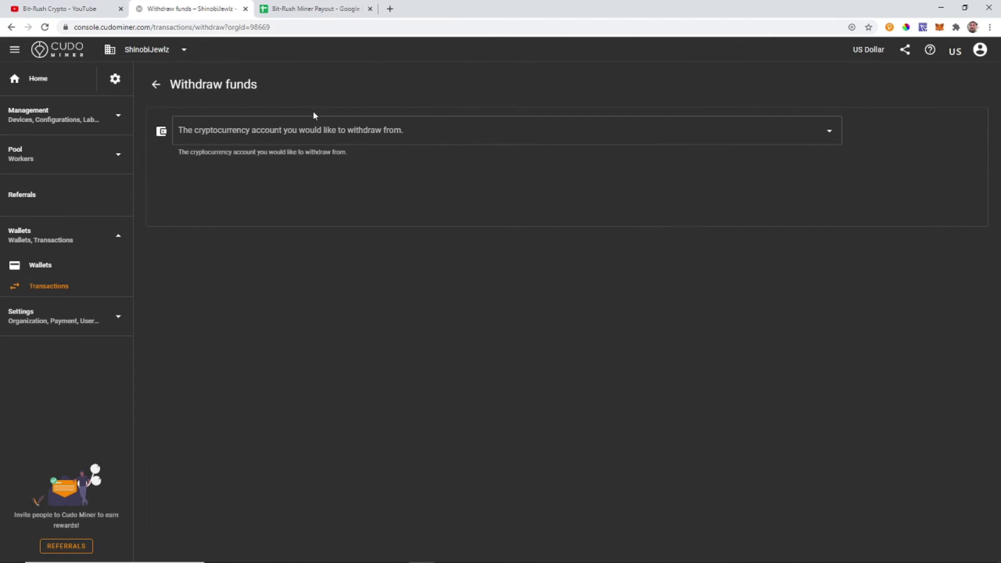
left_click(319, 130)
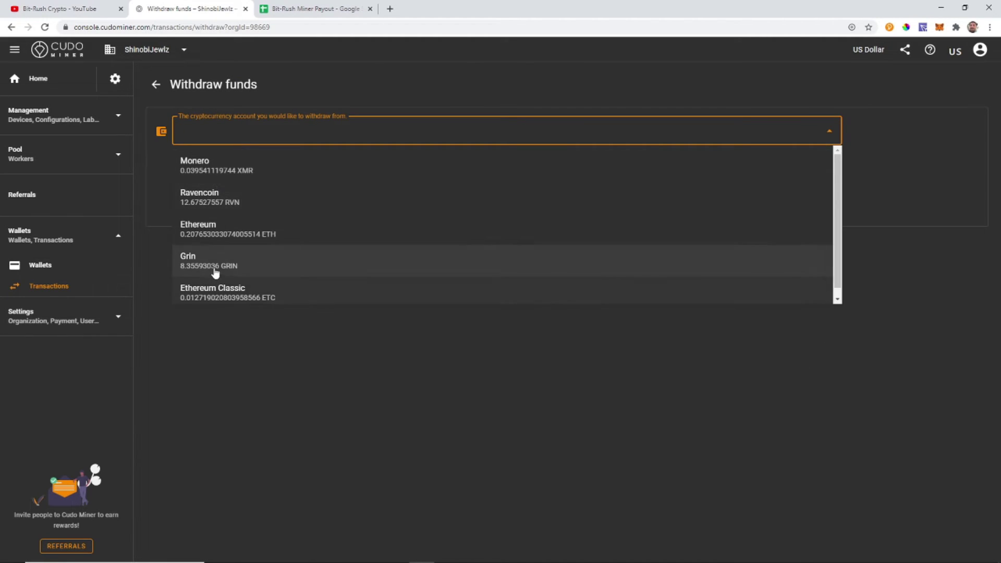
left_click(220, 234)
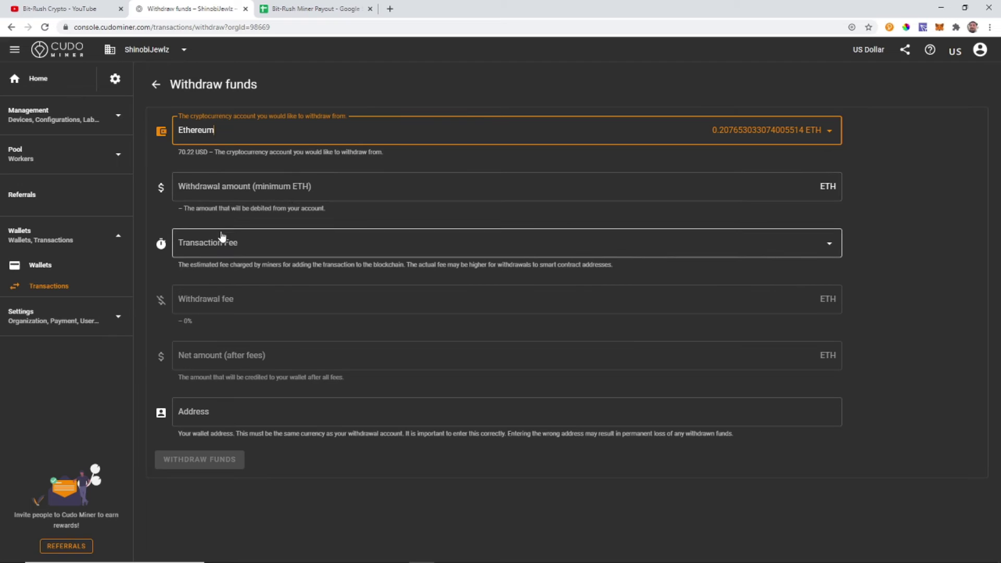
left_click(280, 252)
left_click(351, 254)
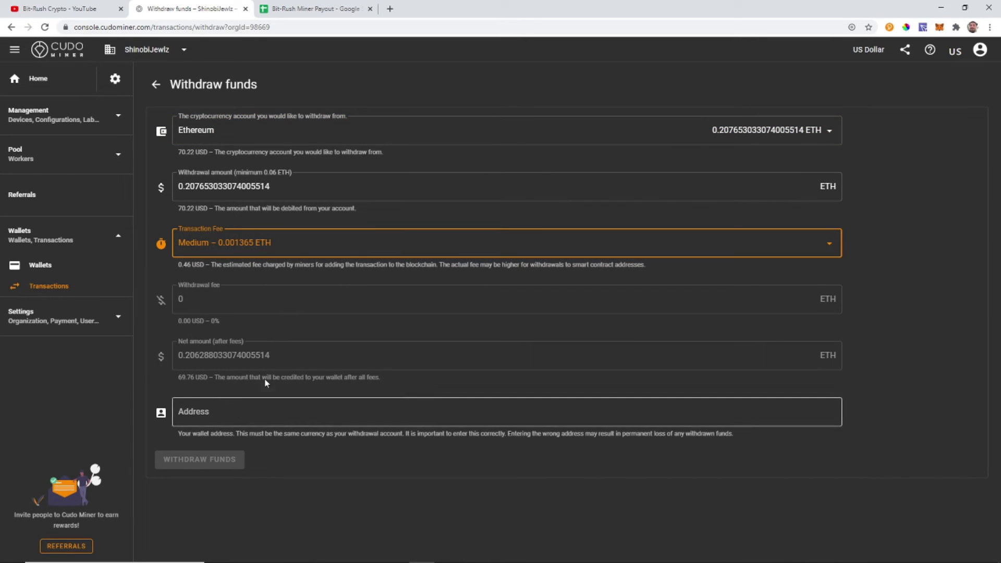
- Unlock the MetaMask wallet with the account password and copy the address of Account 1
left_click(940, 28)
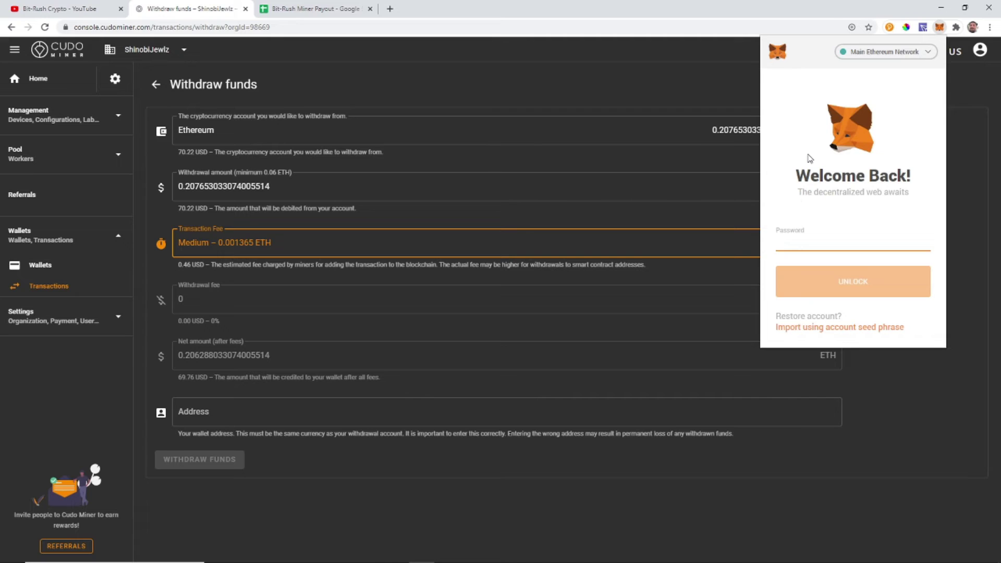
key("ctrl+v")
key("Return")
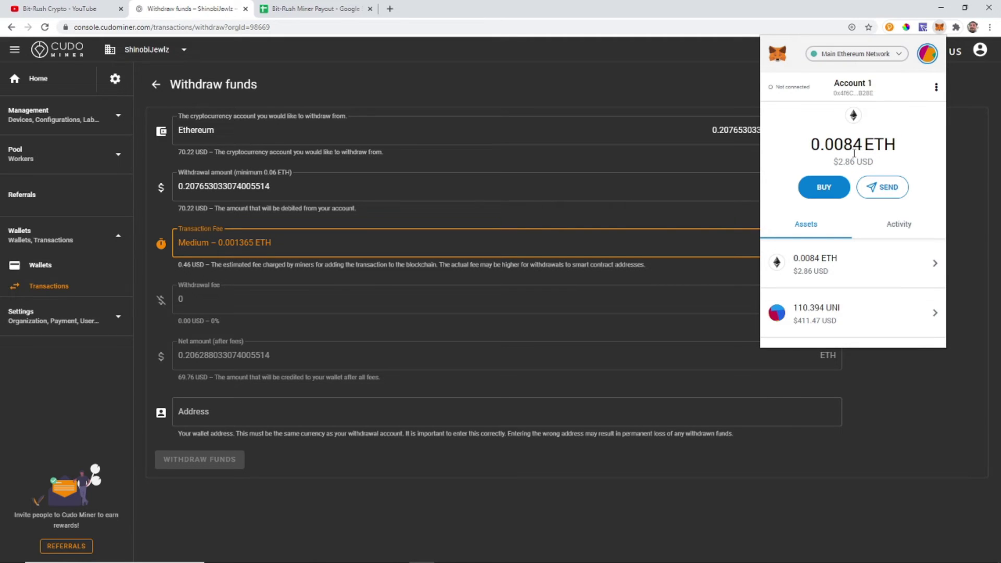
left_click(853, 85)
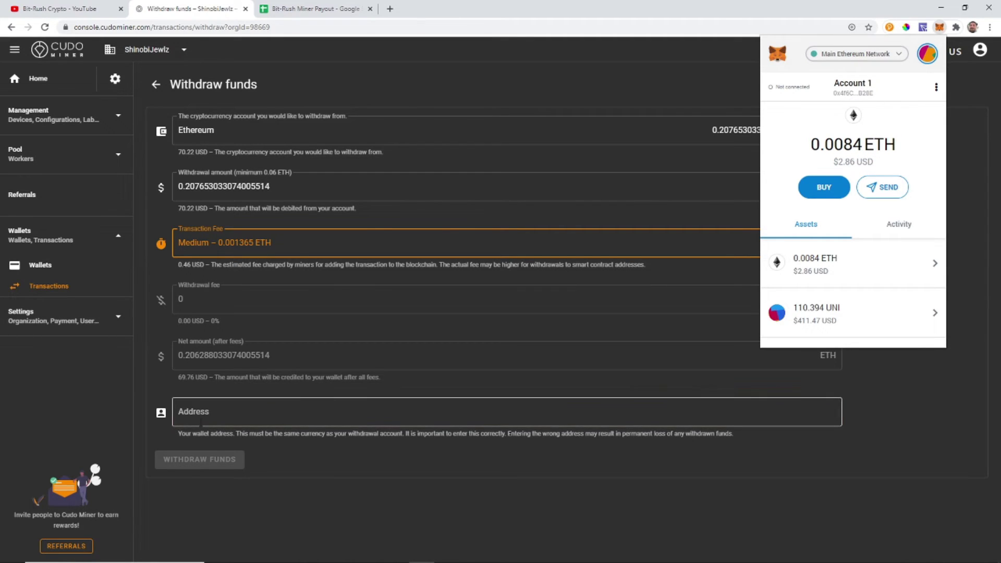
- Enter the copied wallet address as the withdrawal address, submit and confirm the Ethereum withdrawal, and return to the Home dashboard
left_click(216, 412)
right_click(217, 410)
left_click(243, 329)
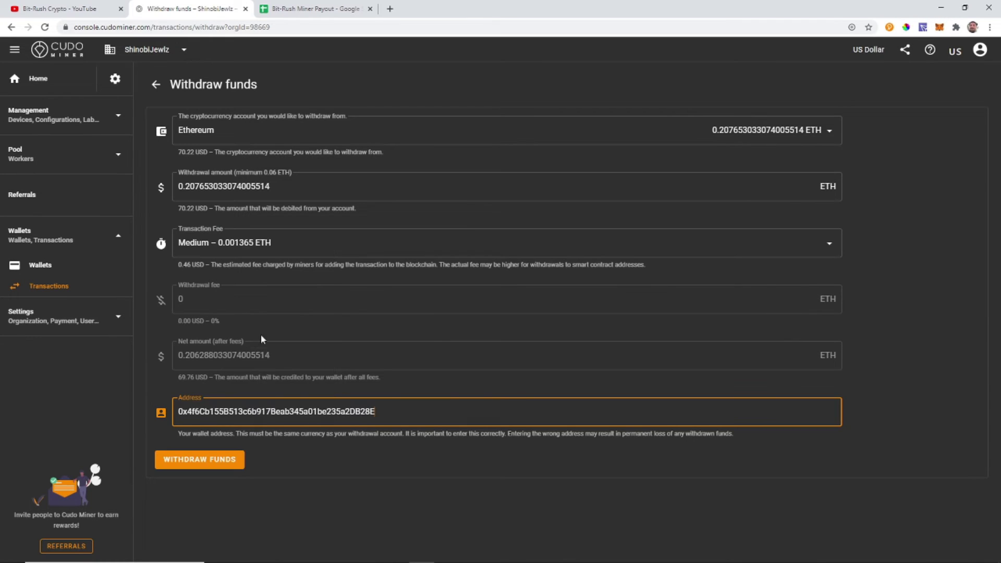
left_click(217, 464)
left_click(573, 337)
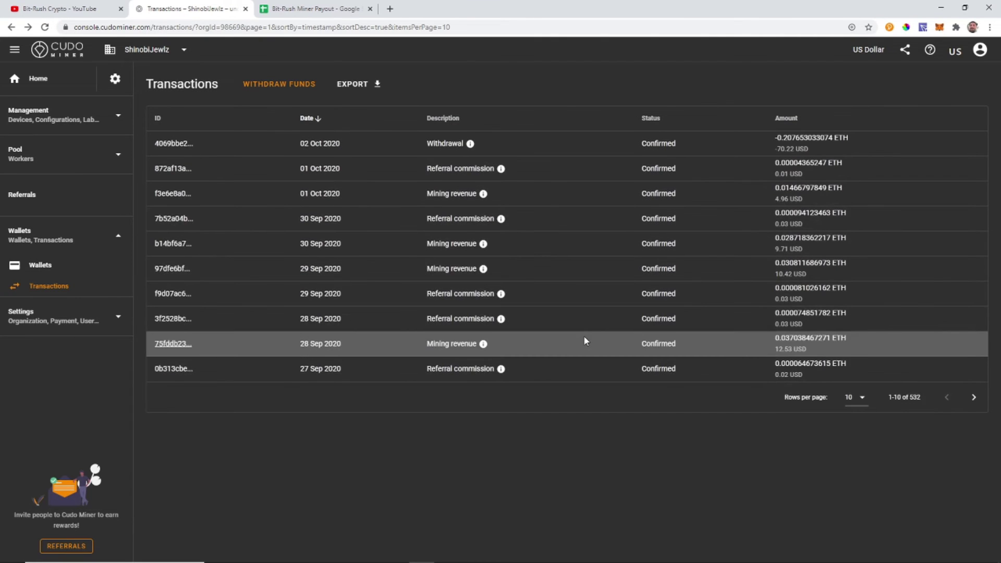
left_click(37, 78)
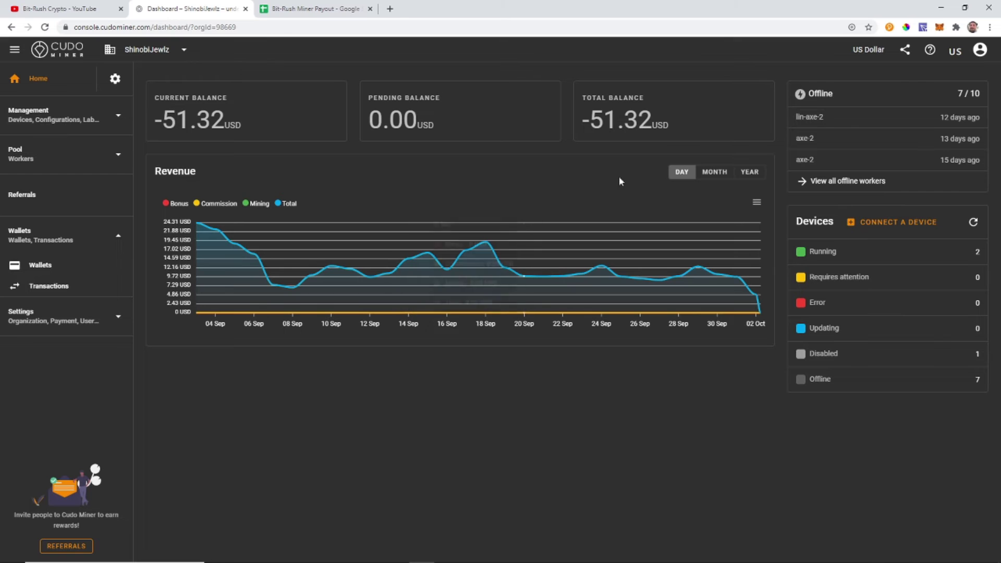
- Switch to the payout spreadsheet, open the Oct 2 Receive transaction in MetaMask's ETH history, and copy its ETH amount
left_click(301, 13)
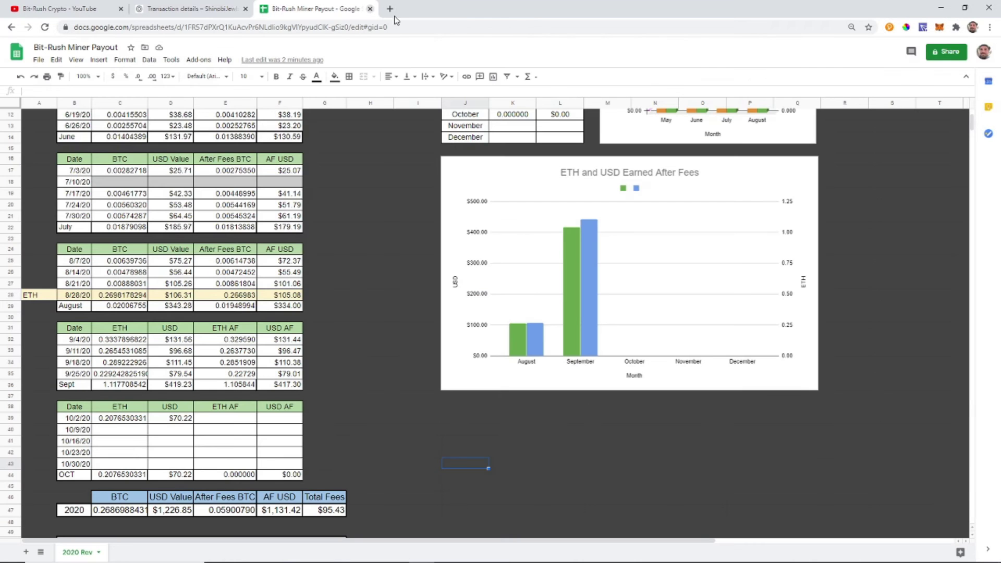
left_click(911, 240)
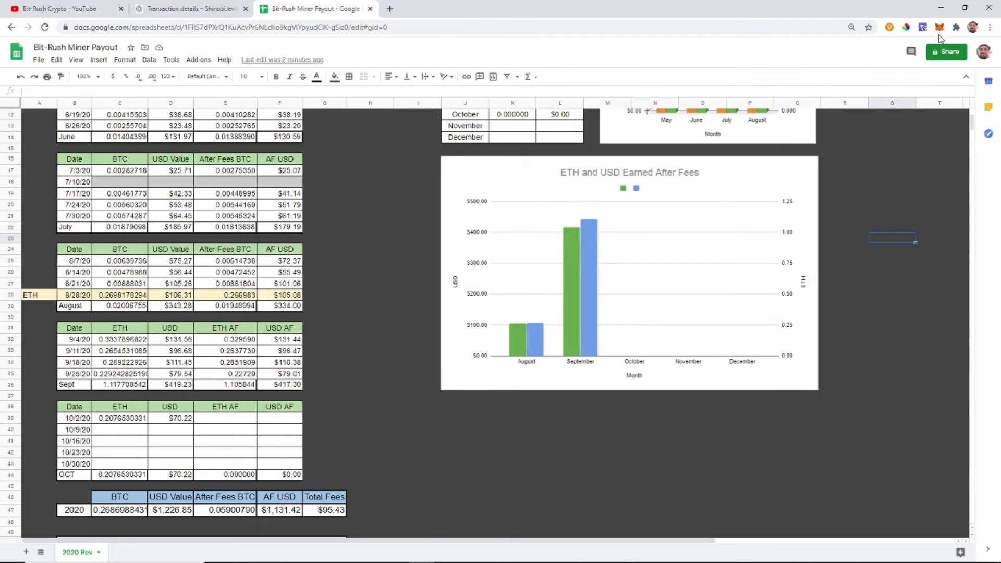
left_click(939, 28)
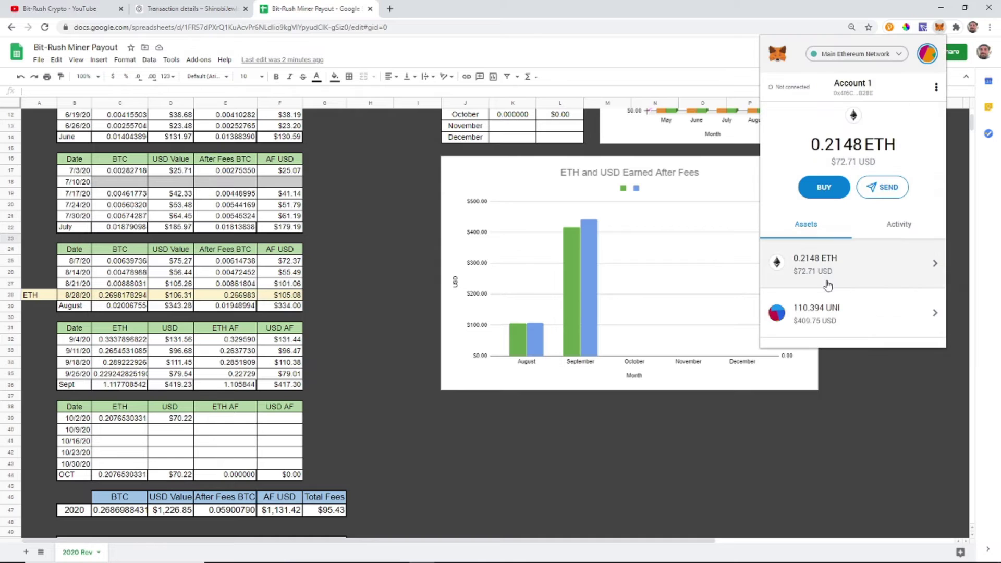
left_click(846, 271)
scroll(847, 274, "down", 5)
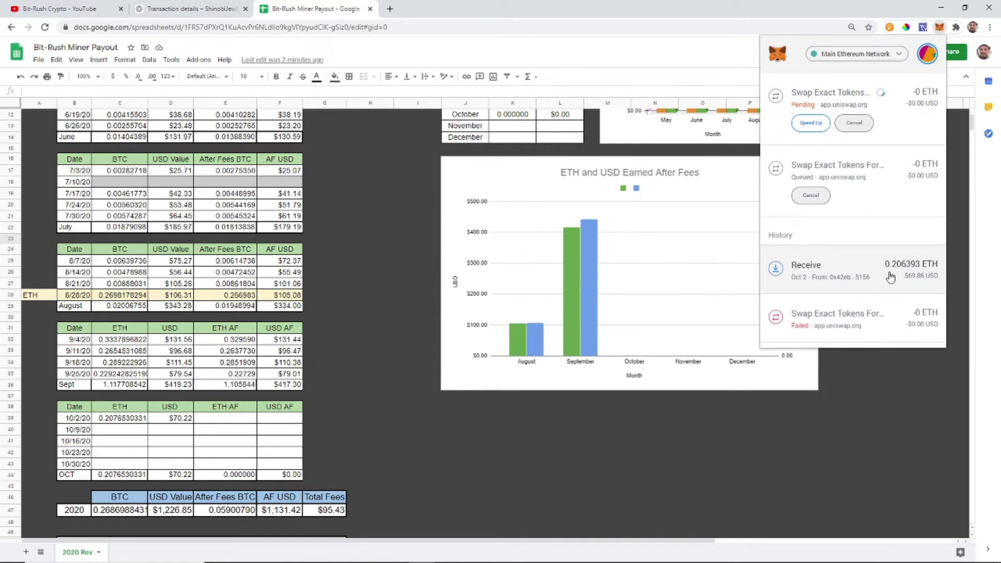
left_click(890, 277)
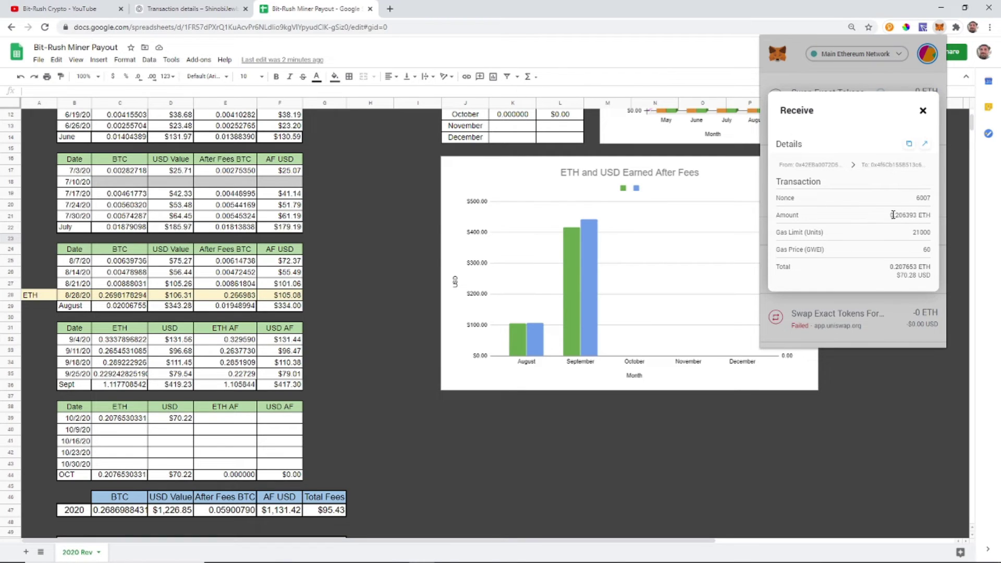
left_click_drag(892, 214, 917, 215)
right_click(916, 215)
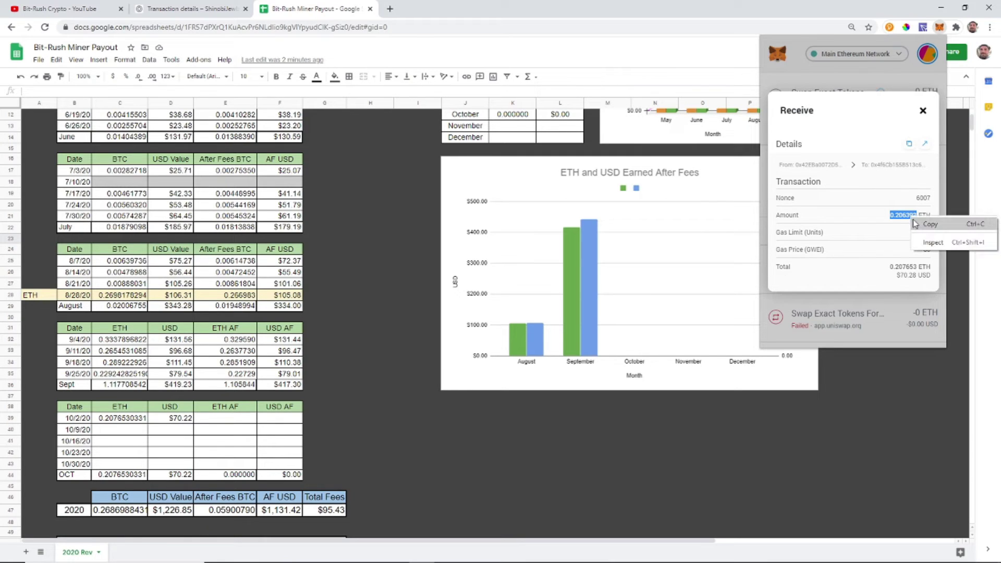
left_click(926, 226)
- Paste 0.206393 into the ETH AF cell of the 10/2/20 row
left_click(209, 422)
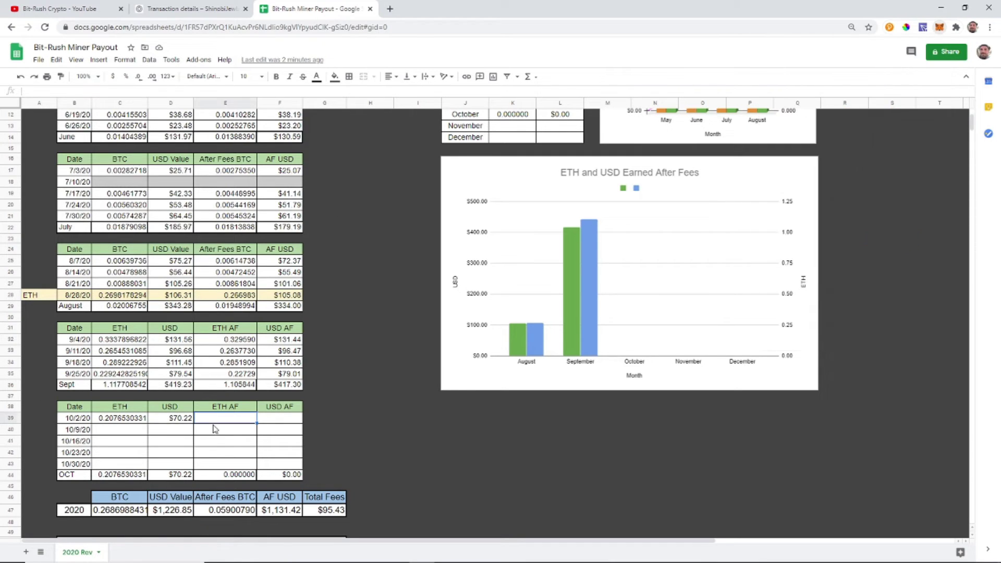
left_click(110, 89)
right_click(110, 89)
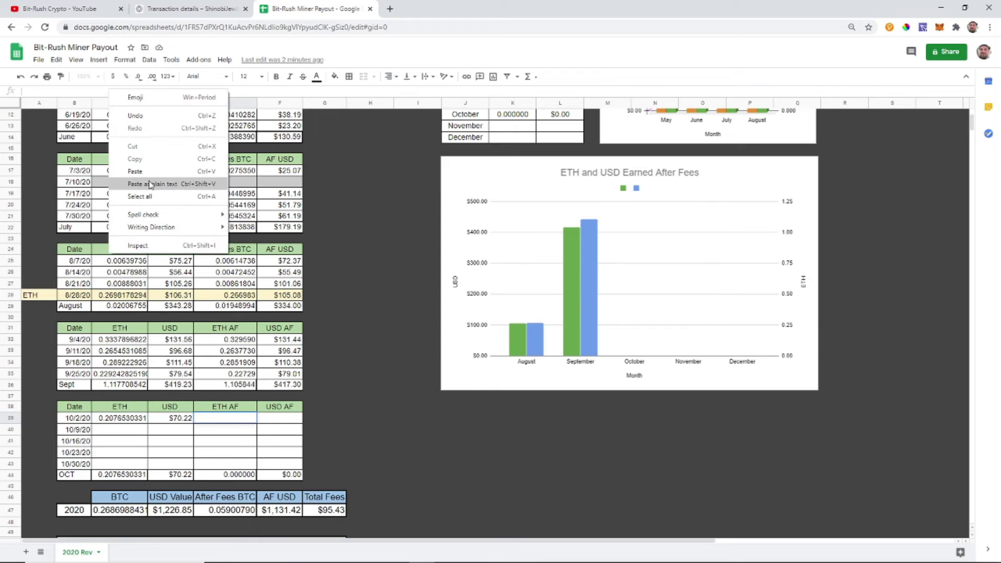
left_click(183, 175)
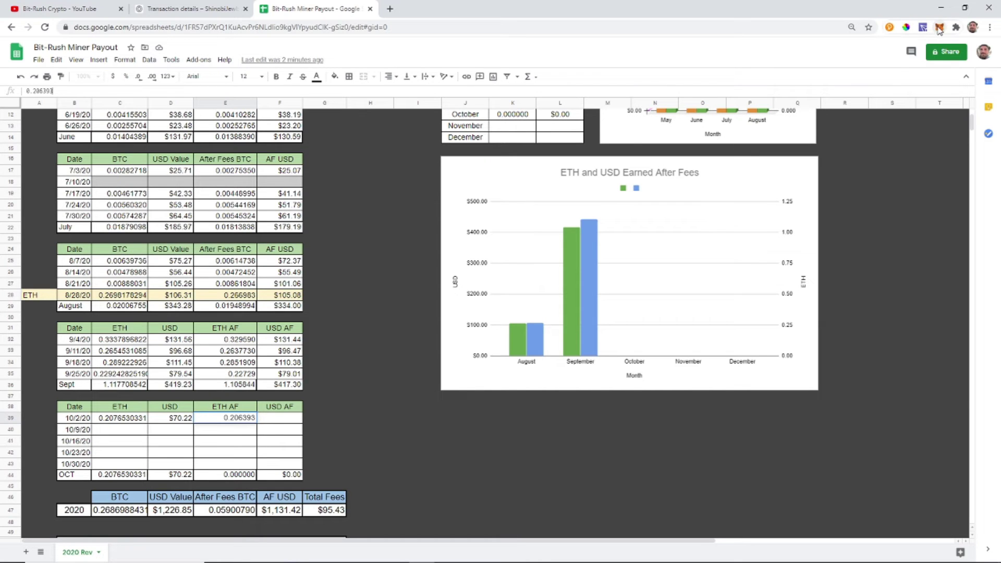
- Reopen the Oct 2 Receive transaction's details in MetaMask and copy its total USD value, 70.28
left_click(939, 30)
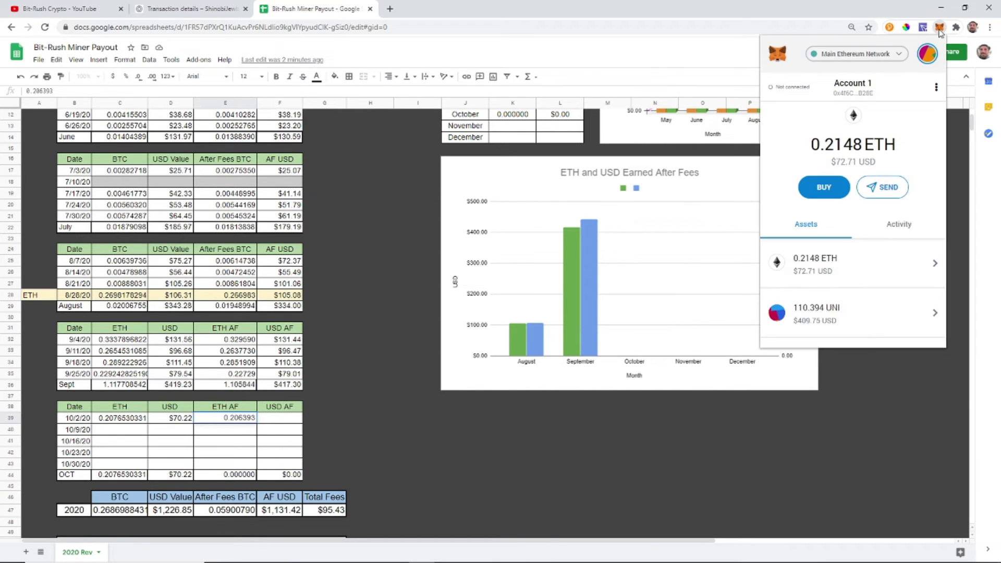
left_click(857, 265)
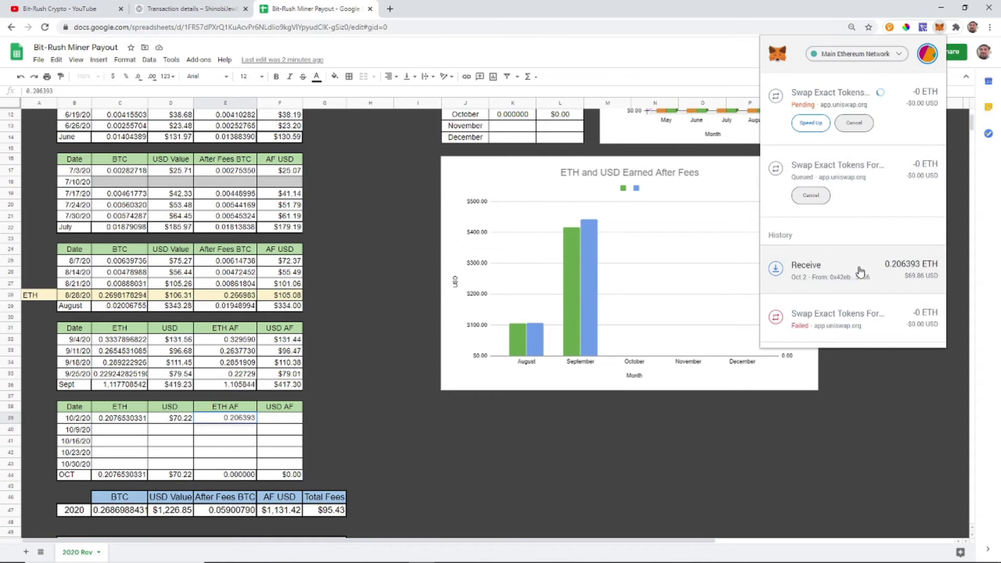
left_click(860, 275)
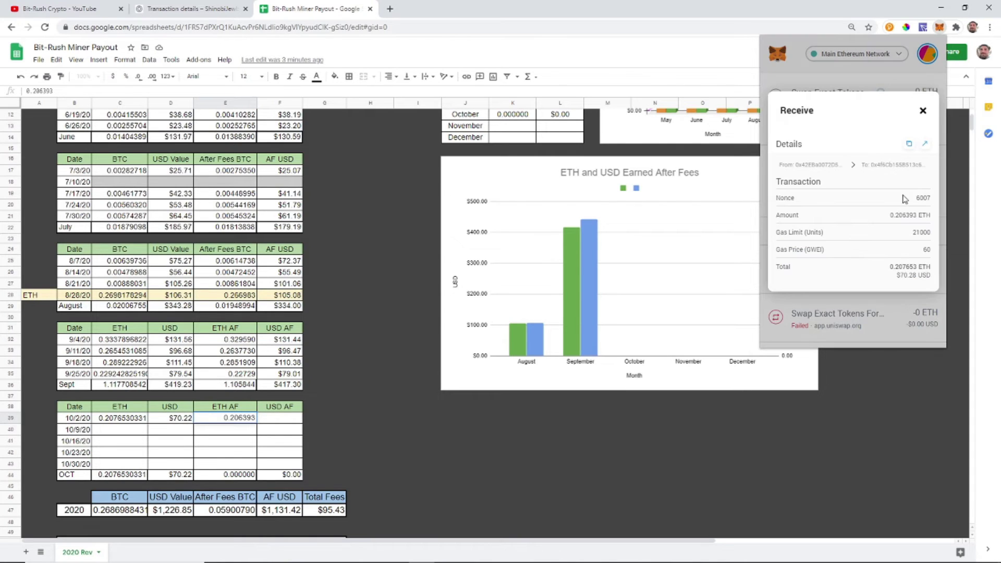
mouse_move(899, 277)
left_mouse_down()
mouse_move(921, 276)
mouse_move(914, 277)
left_mouse_up()
right_click(913, 278)
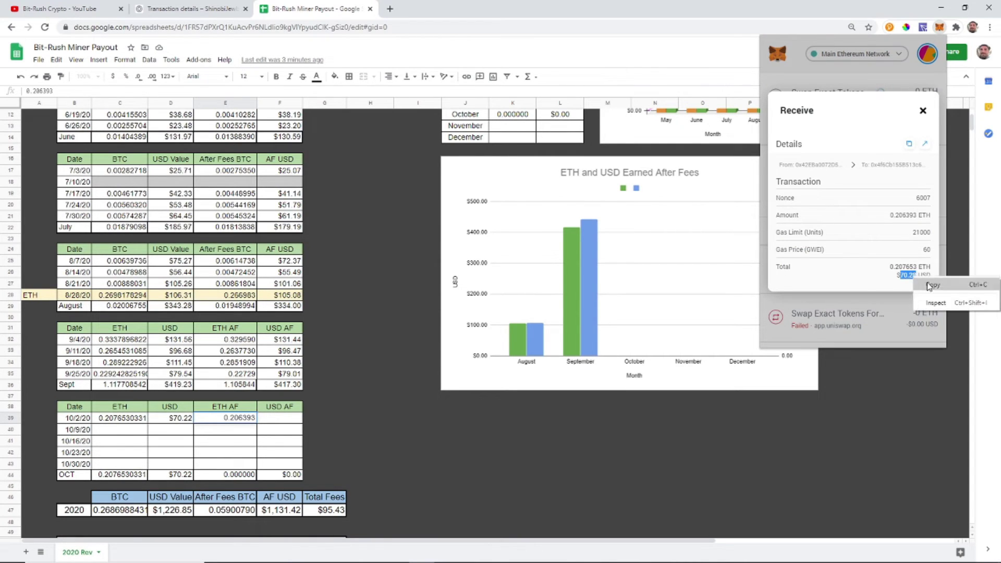
left_click(930, 286)
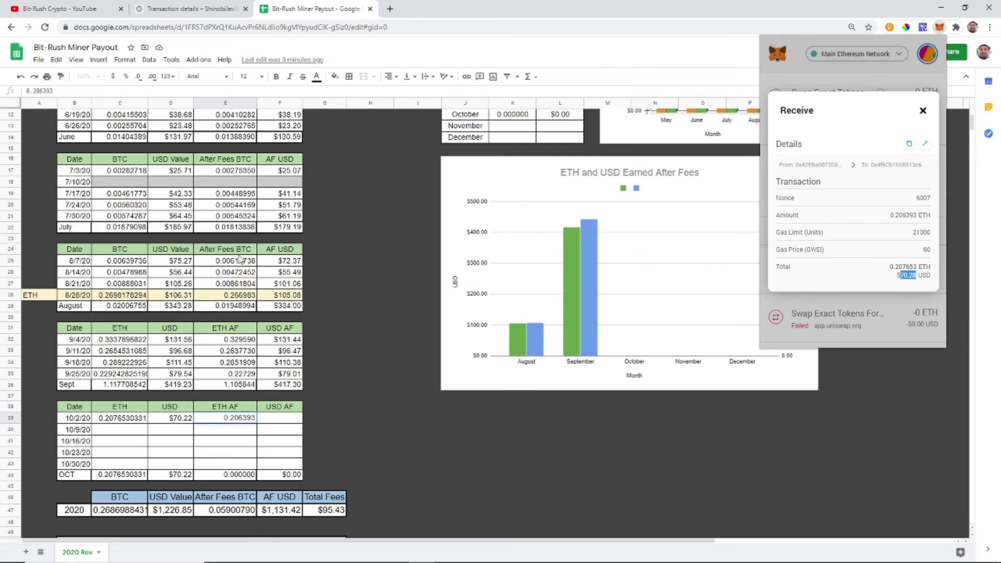
- Enter 70.28 in the USD AF cell of the 10/2/20 row
left_click(271, 421)
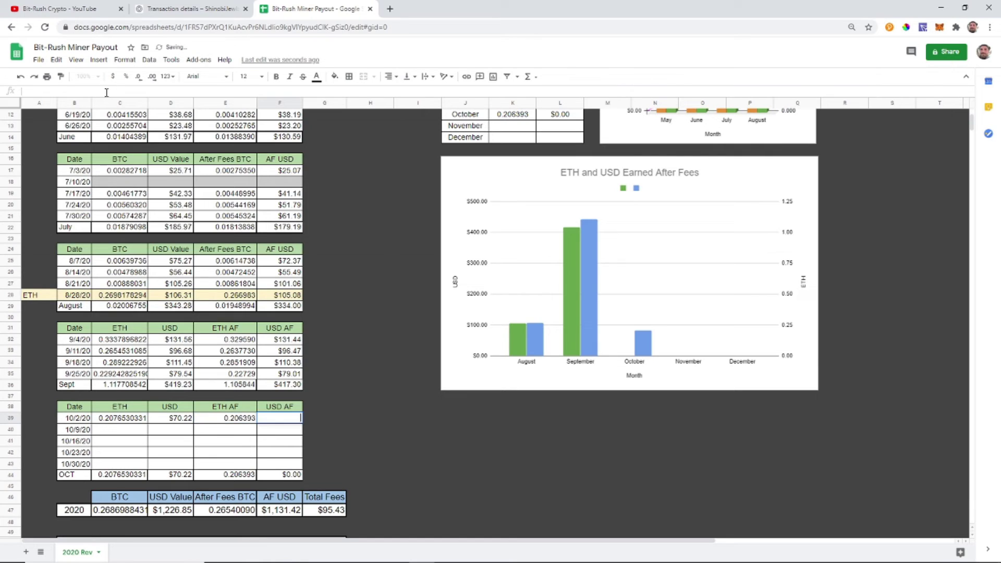
right_click(107, 92)
left_click(143, 177)
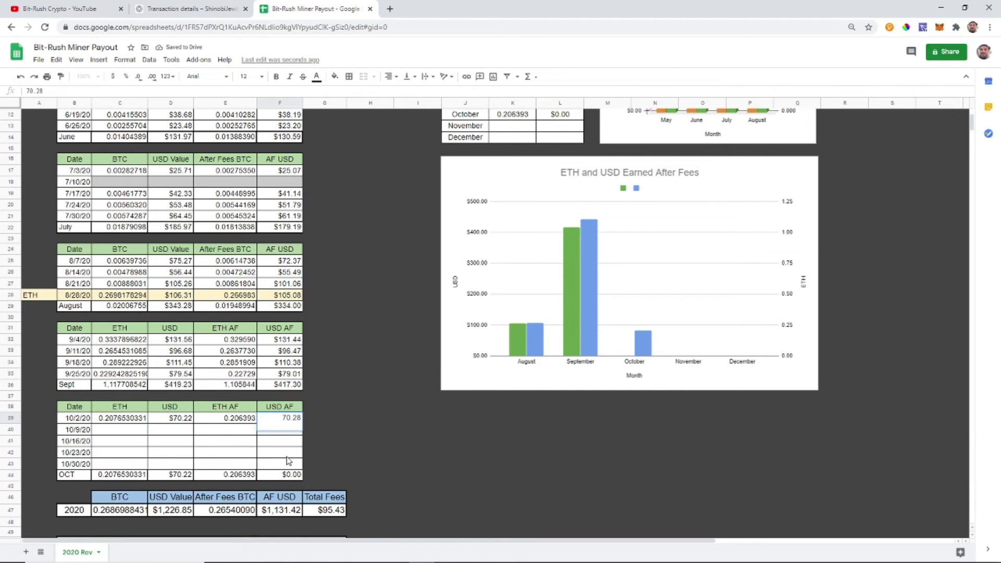
key("Return")
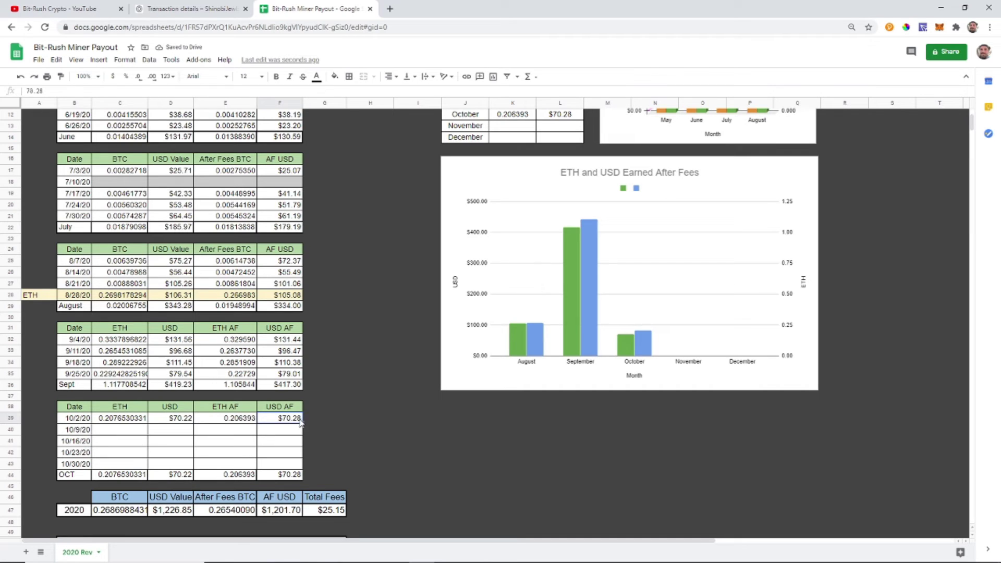
left_click_drag(300, 422, 151, 433)
left_click(172, 414)
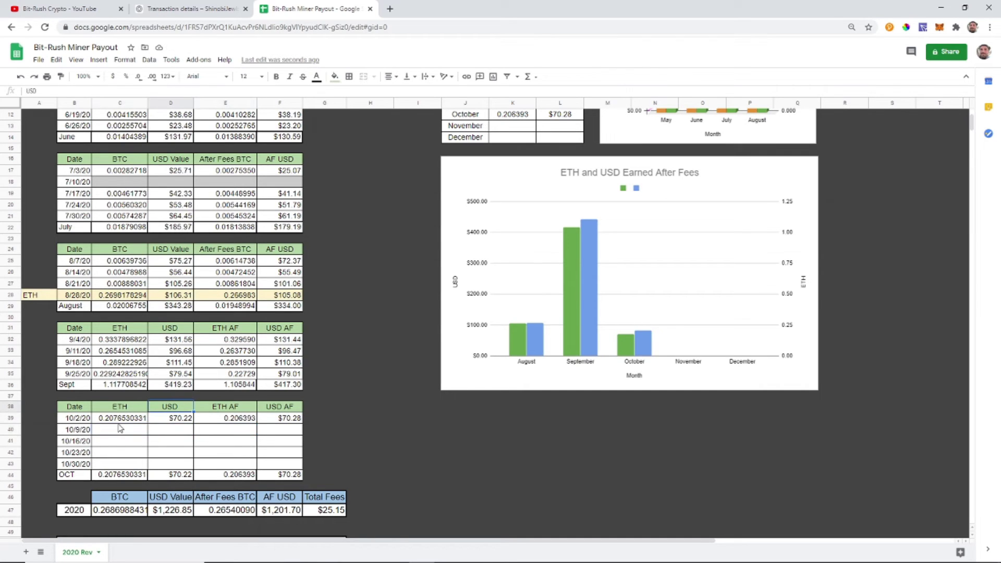
- Look up the Oct 2 Receive entry's USD value in MetaMask's ETH history and set the 10/2/20 USD AF cell to 69.91
left_click(292, 419)
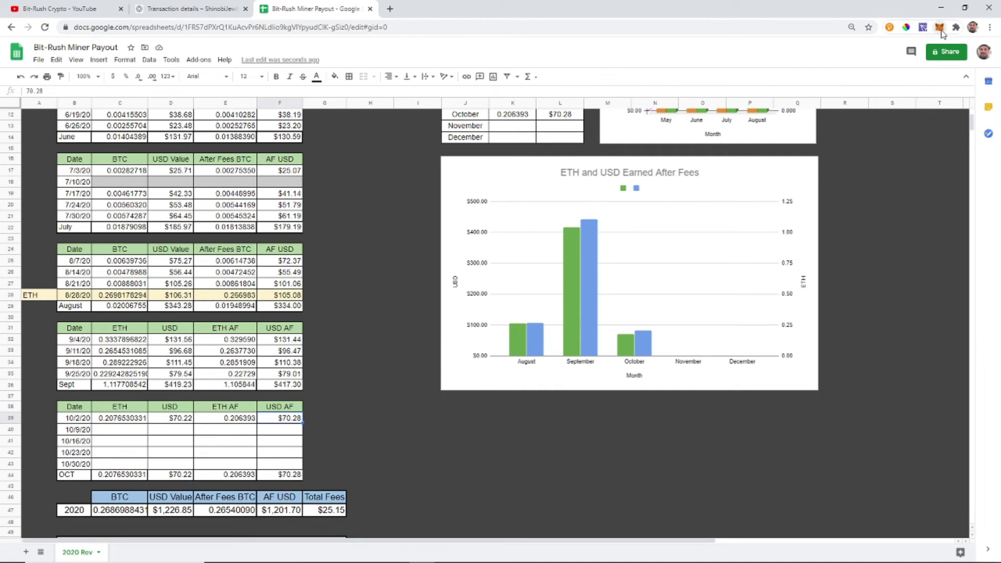
left_click(939, 27)
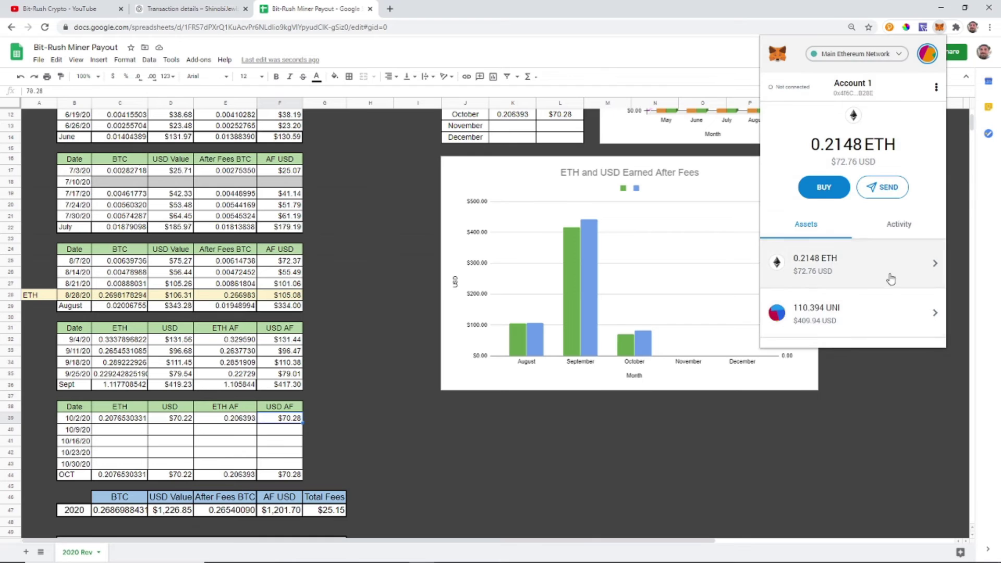
left_click(887, 267)
scroll(887, 267, "down", 1)
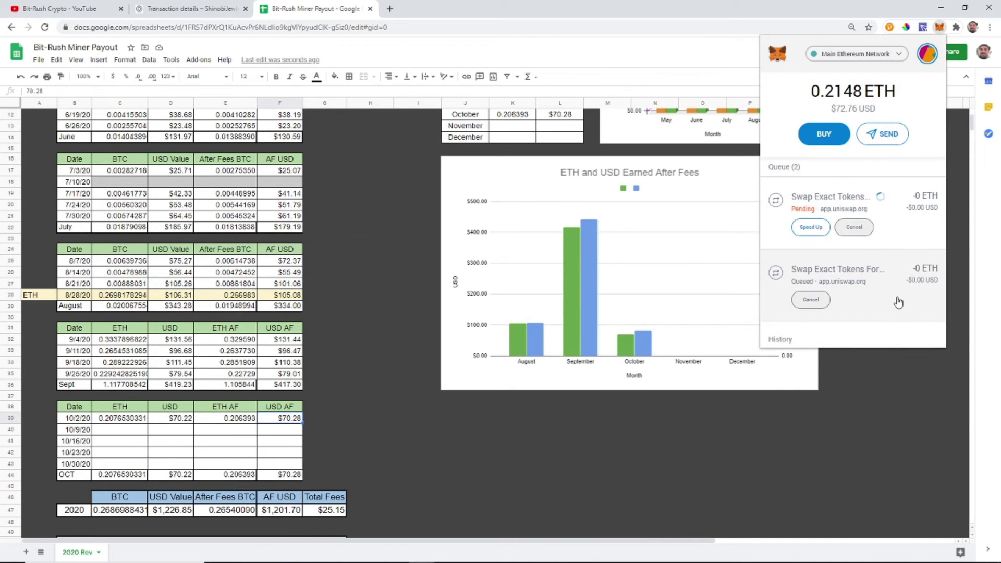
scroll(898, 305, "down", 3)
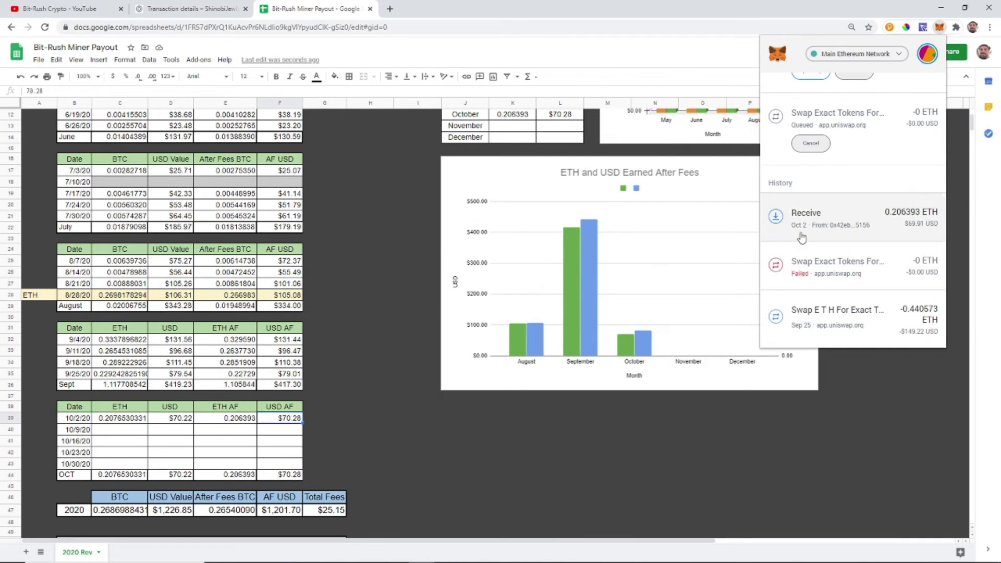
left_click_drag(52, 92, 27, 97)
type("69")
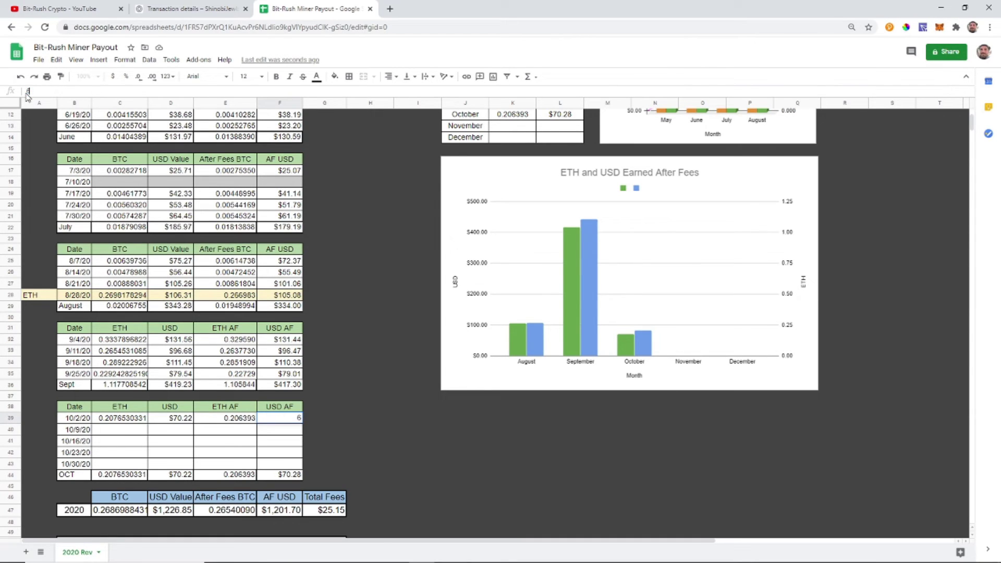
type("91")
left_click(252, 431)
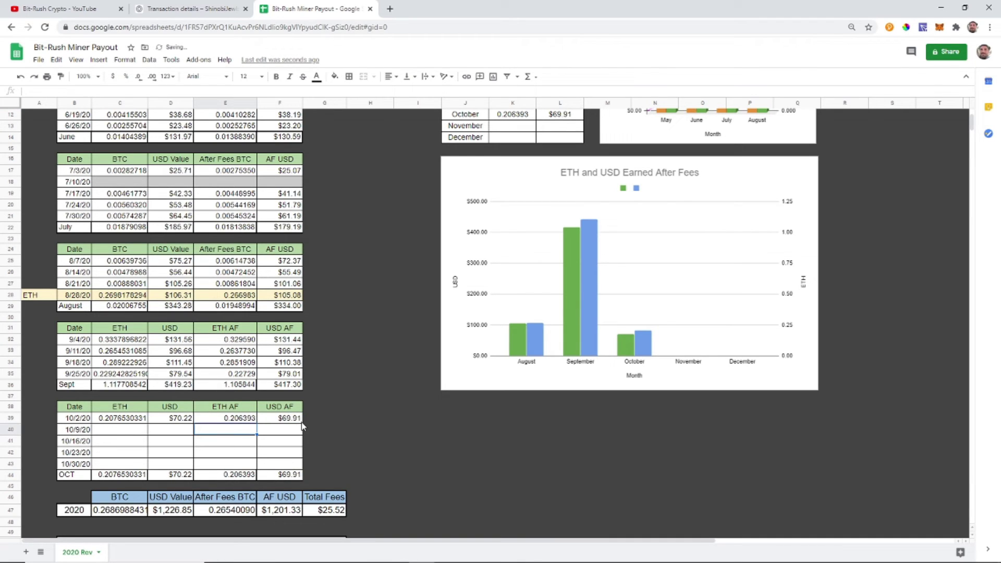
scroll(317, 417, "down", 1)
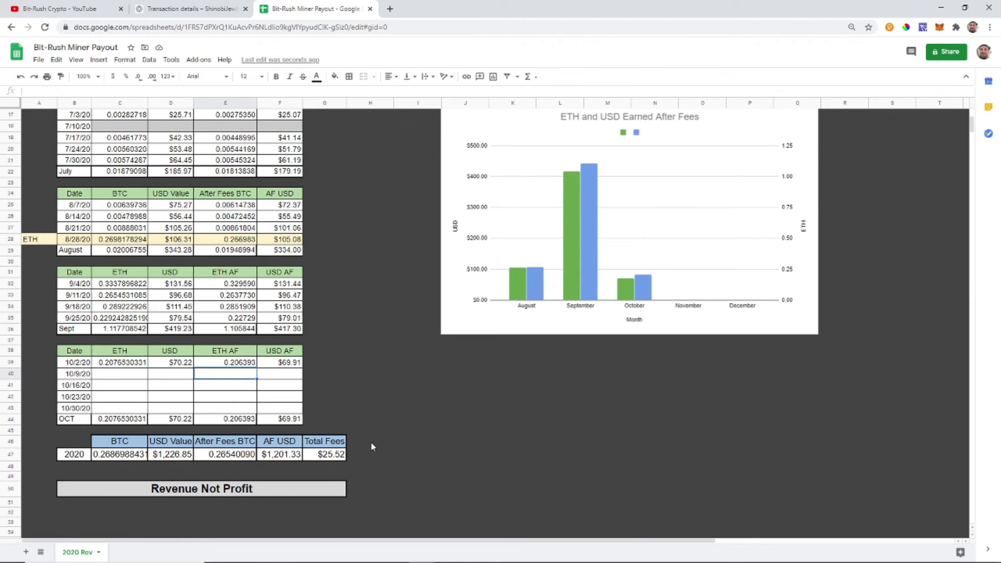
left_click(397, 385)
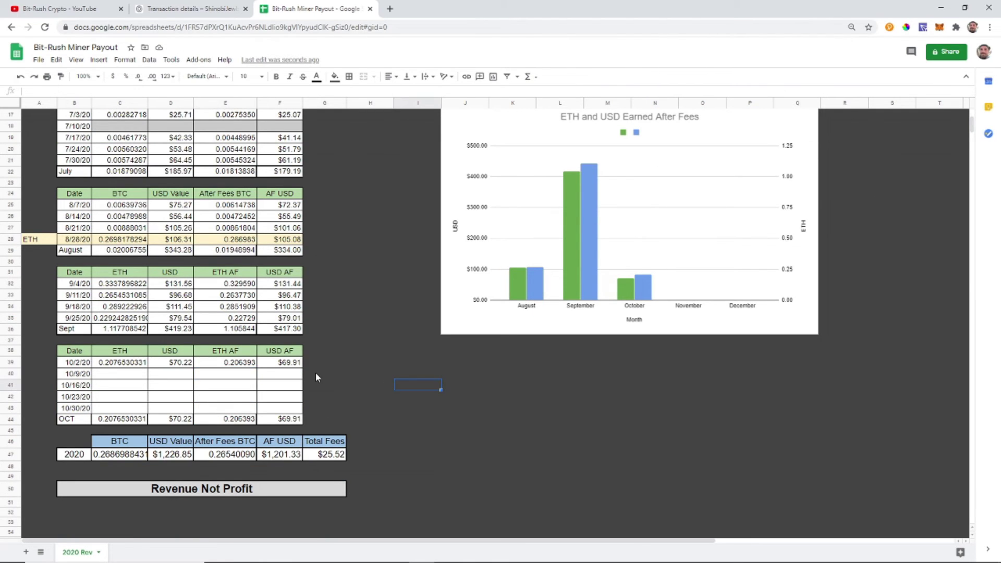
left_click(295, 364)
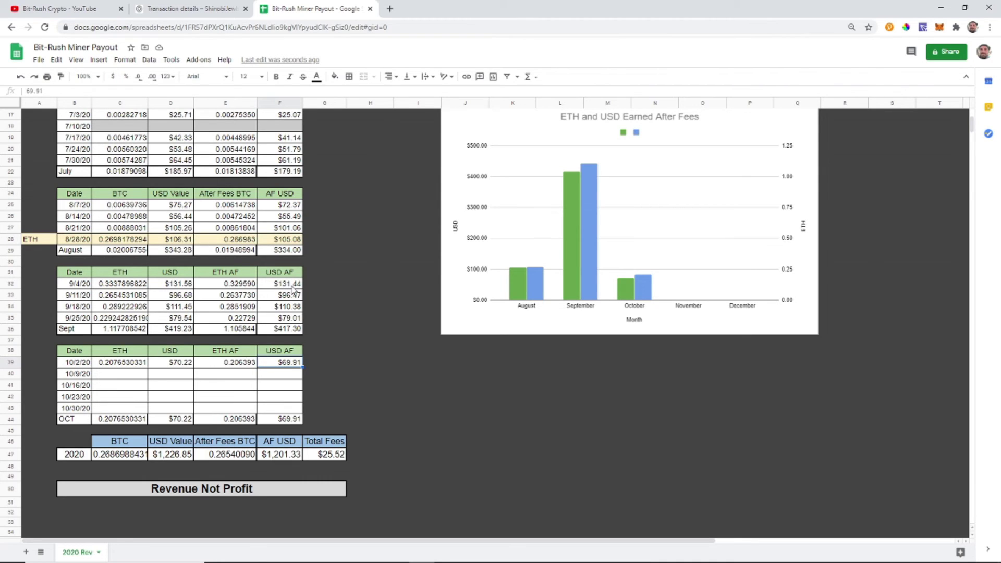
scroll(350, 345, "up", 1)
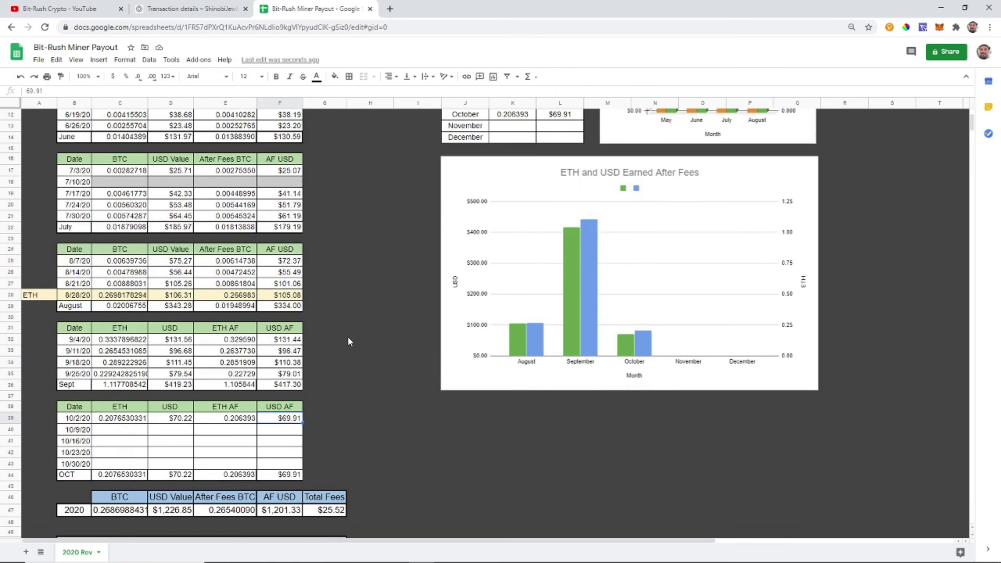
scroll(348, 342, "up", 3)
scroll(348, 341, "down", 6)
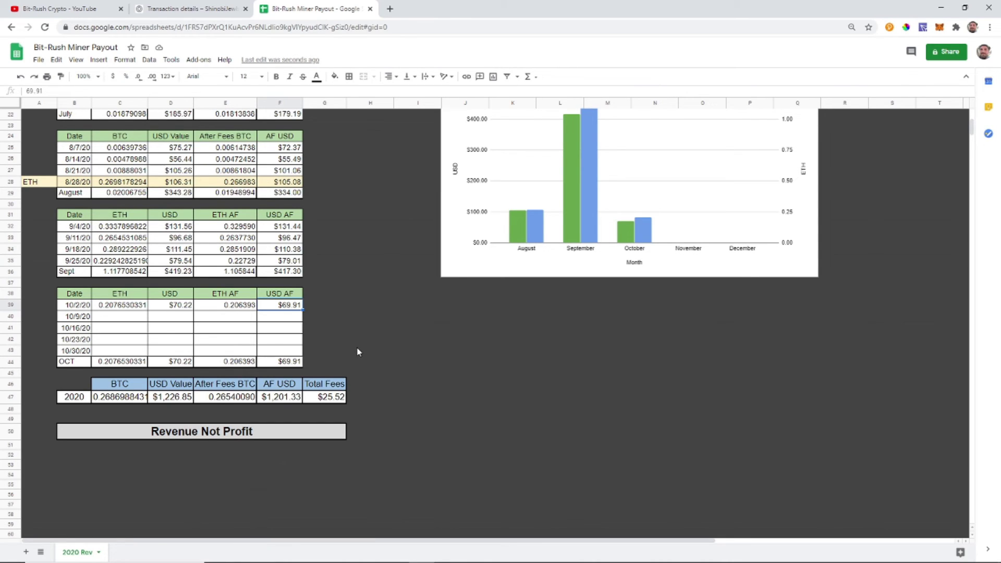
- Review the October payout rows, the 2020 totals, the monthly ETH summary table and the ETH and USD Earned After Fees chart
key("Return")
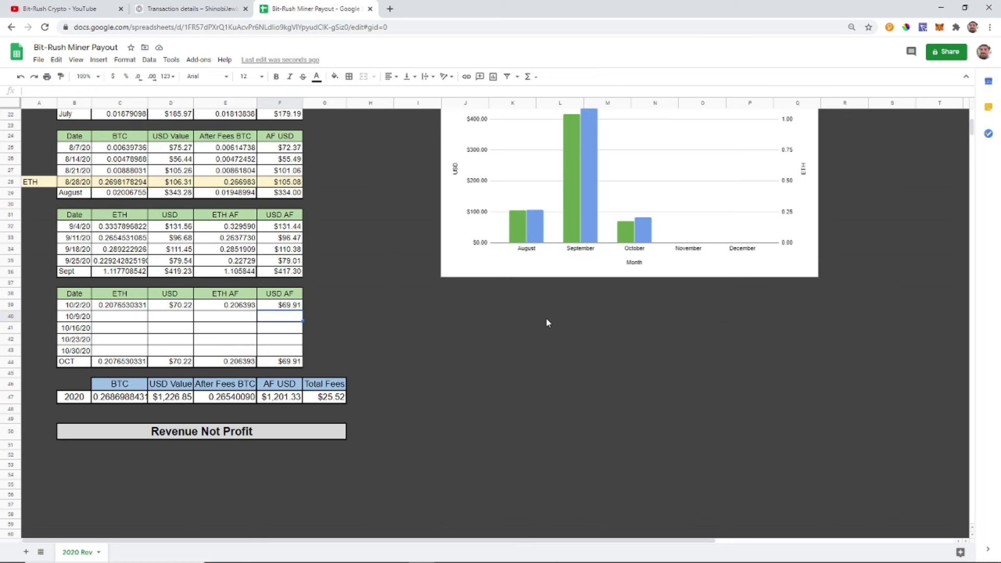
scroll(530, 317, "up", 5)
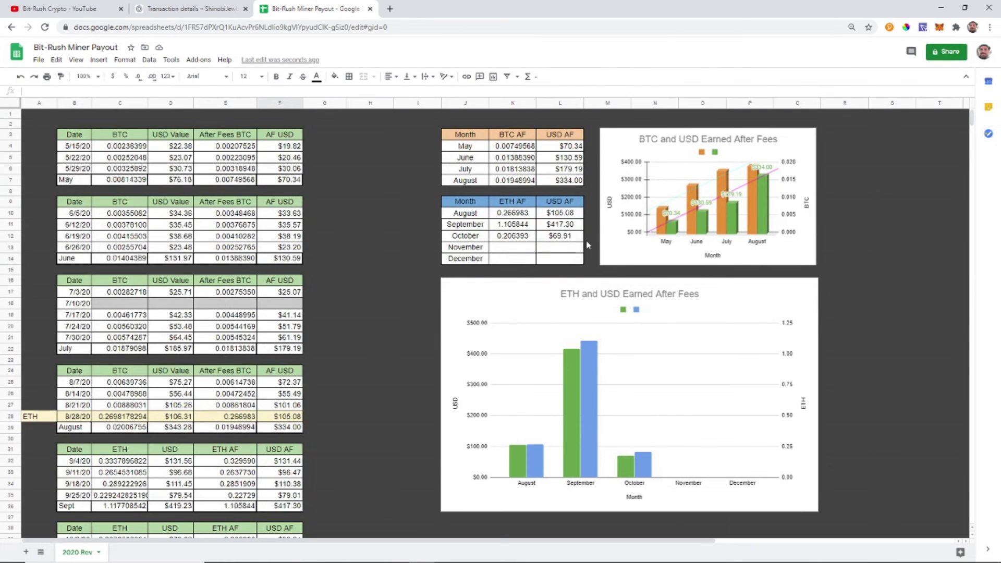
scroll(586, 240, "down", 1)
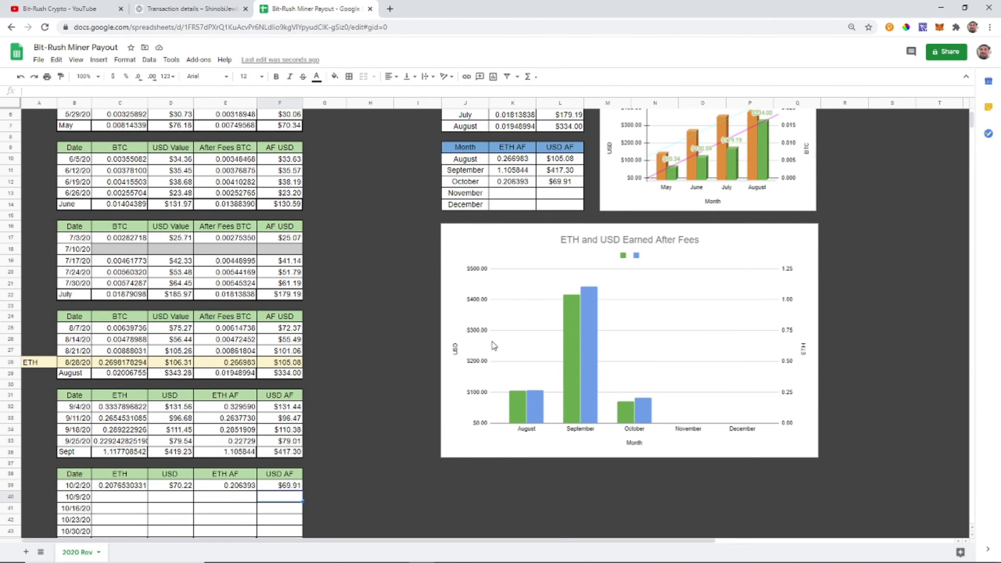
scroll(485, 333, "down", 2)
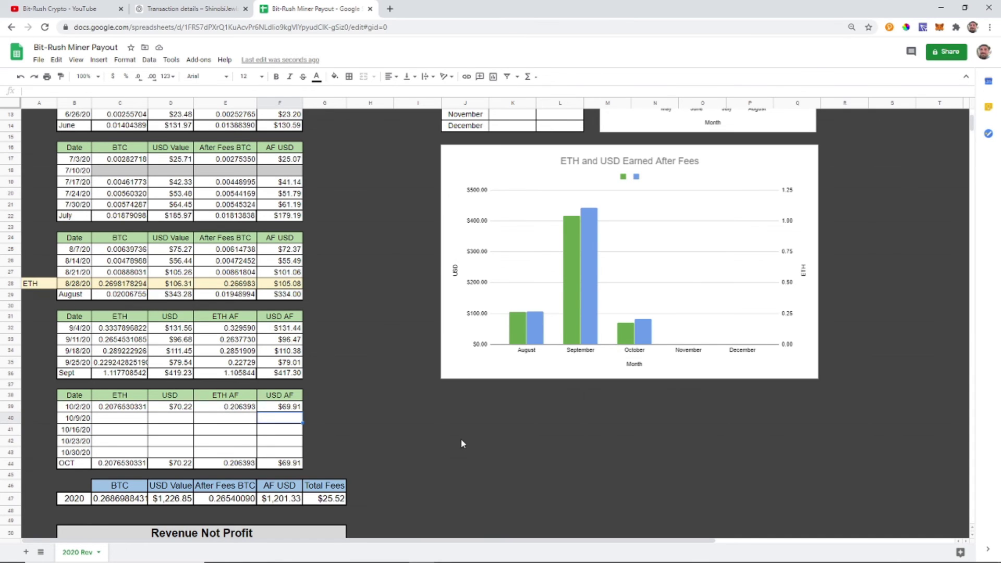
scroll(461, 443, "up", 3)
scroll(465, 438, "down", 5)
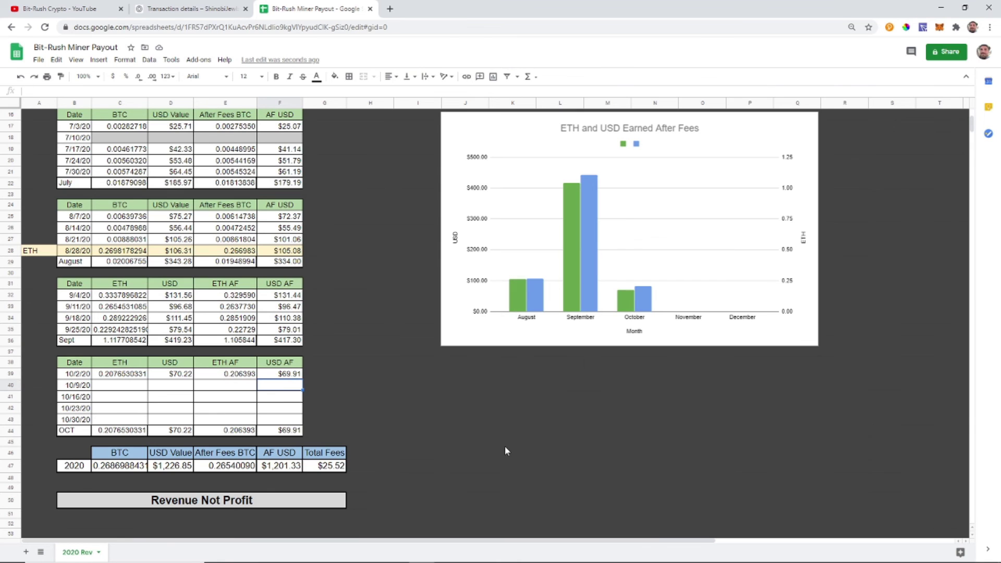
scroll(508, 446, "up", 4)
scroll(524, 450, "down", 3)
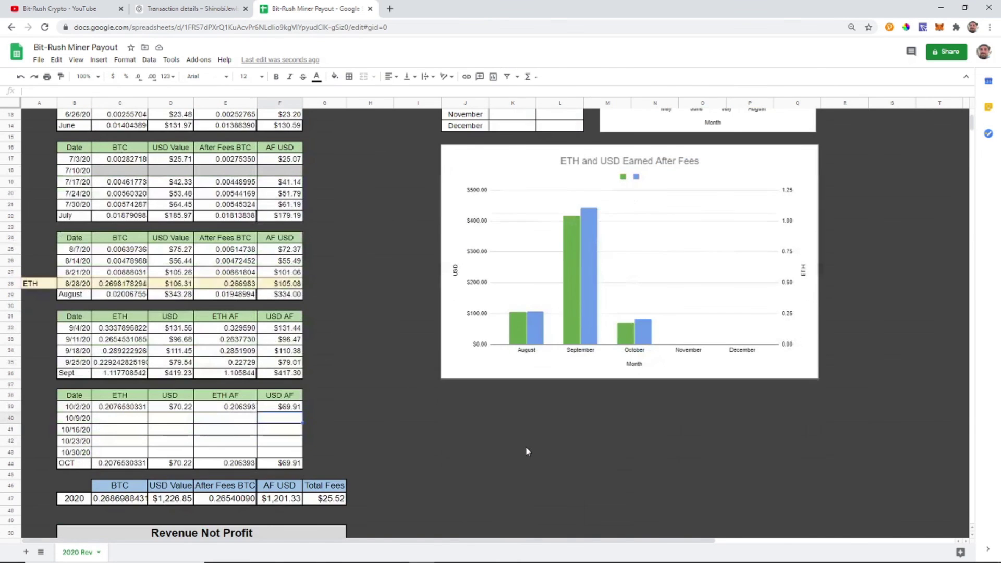
scroll(526, 446, "up", 3)
- Switch to the Bit-Rush Crypto YouTube channel, look over its upcoming giveaway live stream and uploads, and return to the payout spreadsheet
left_click(80, 9)
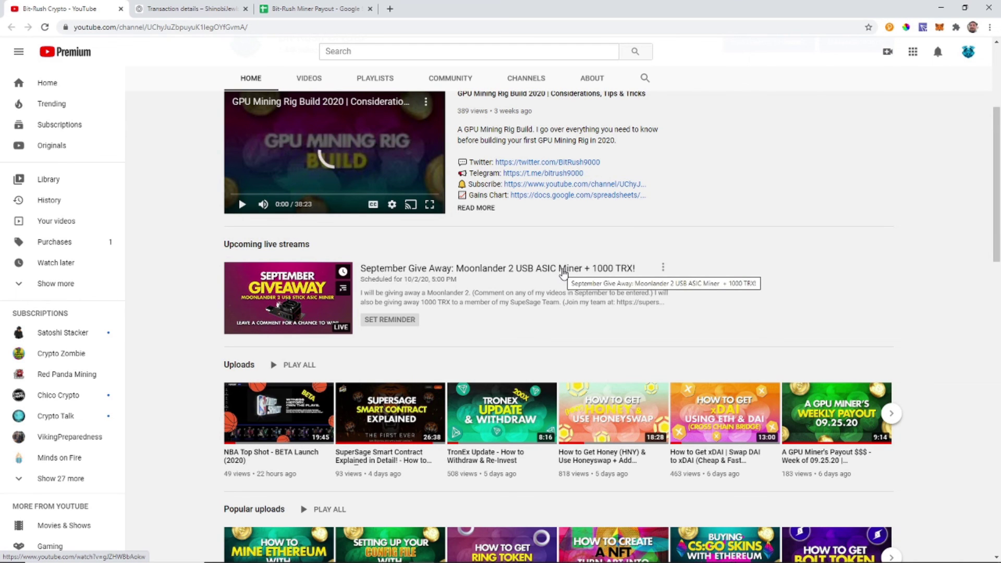
scroll(563, 273, "down", 3)
scroll(562, 270, "up", 4)
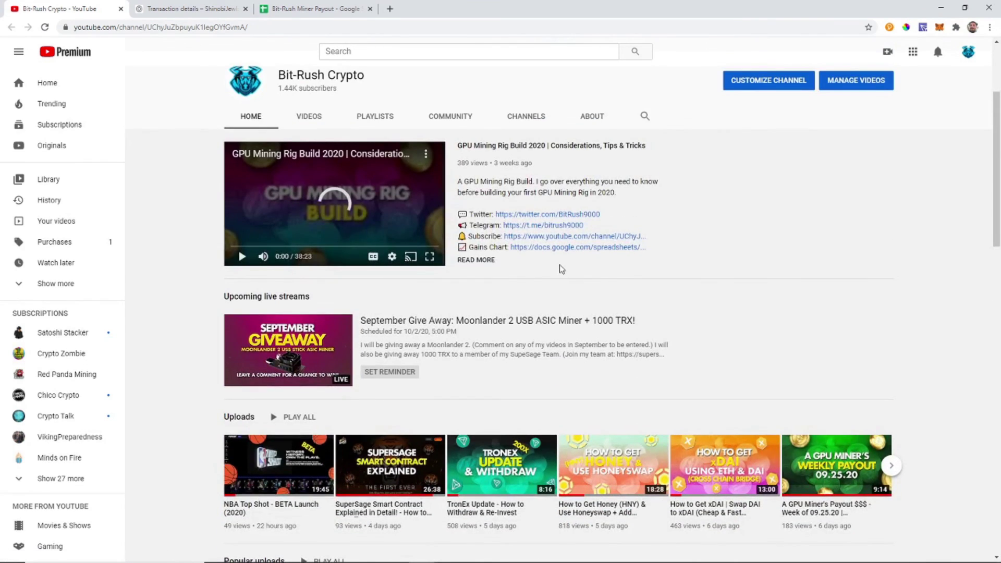
scroll(562, 269, "down", 2)
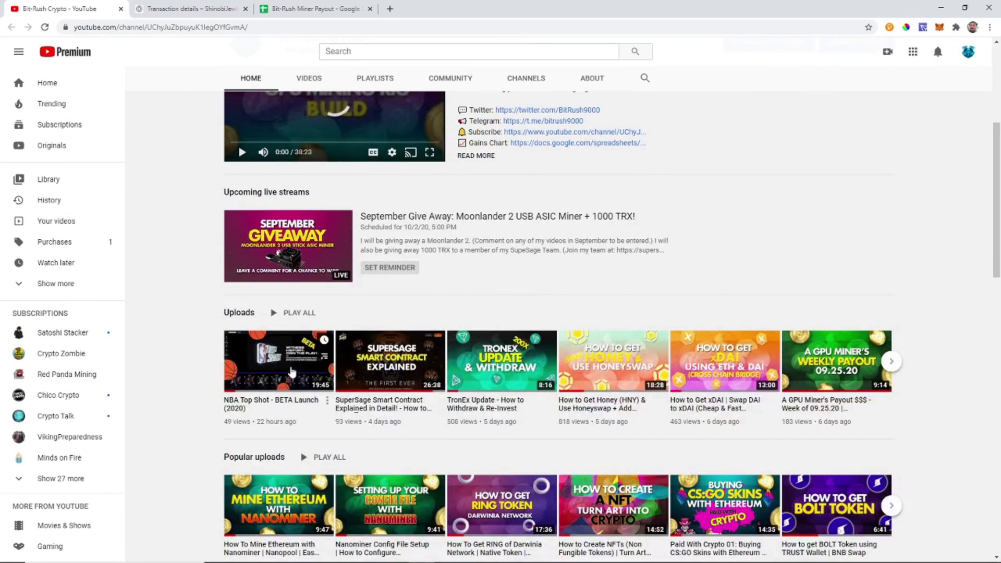
scroll(418, 182, "down", 2)
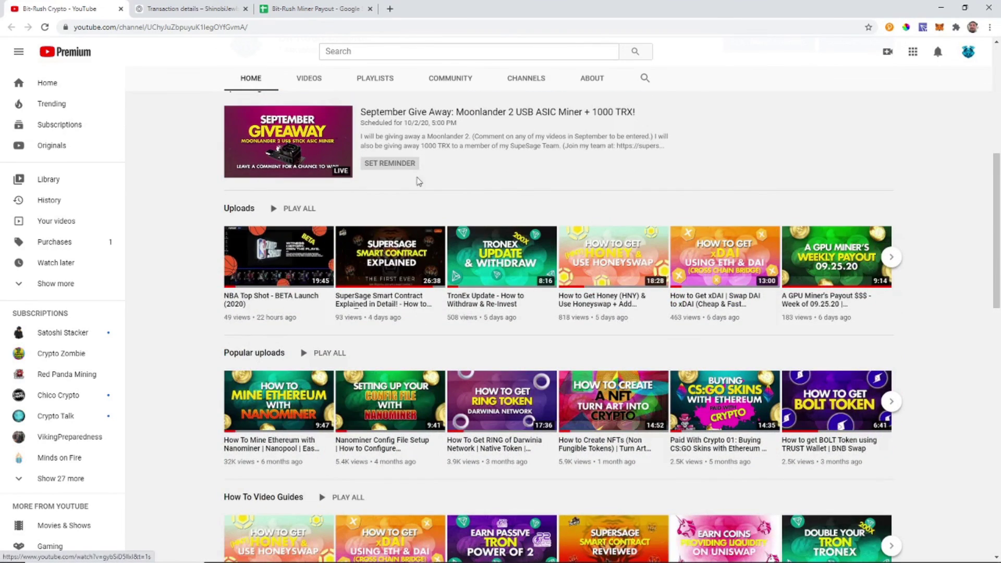
scroll(419, 181, "up", 3)
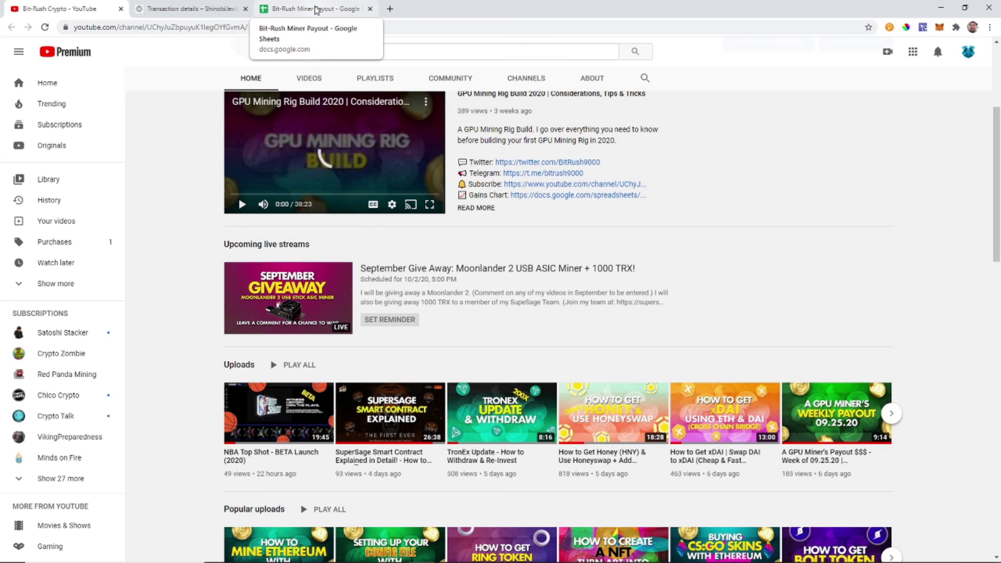
left_click(316, 10)
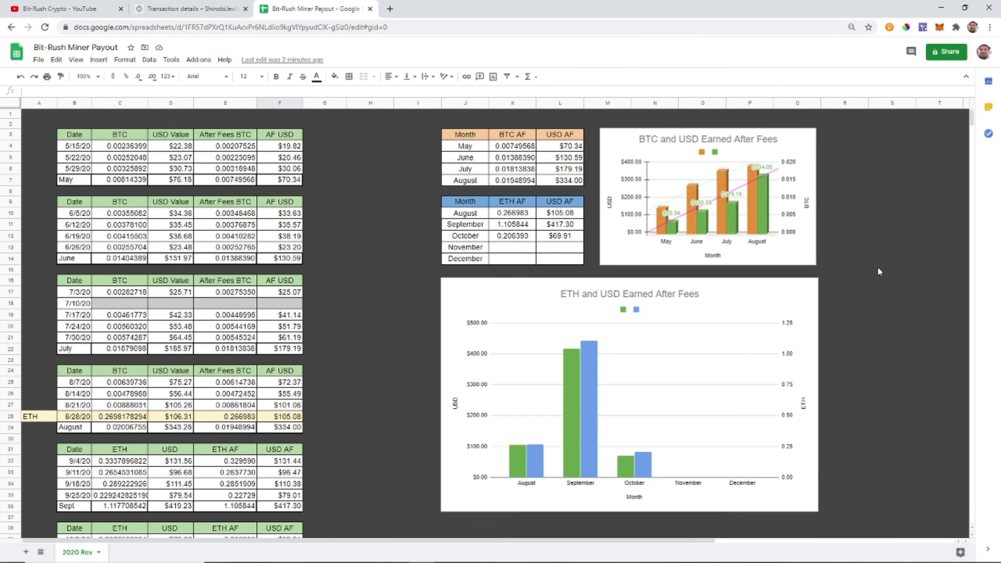